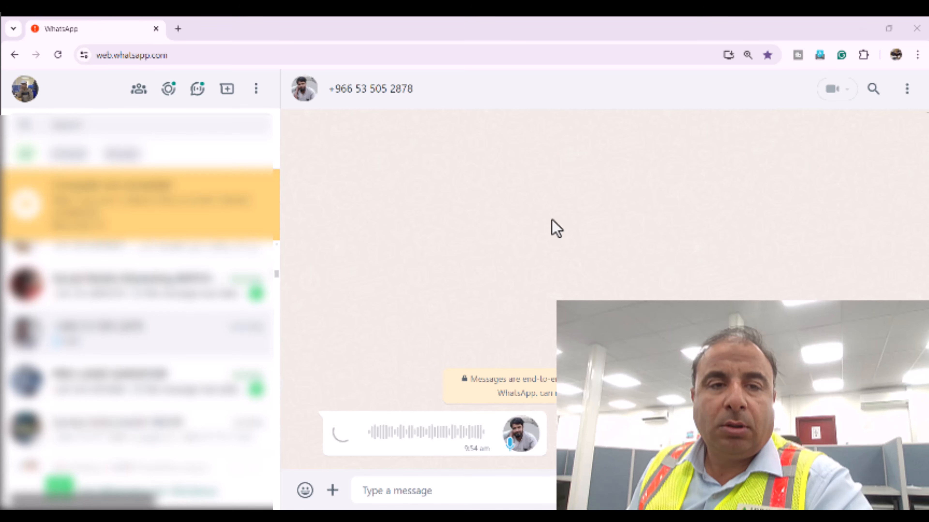
- Switch from WhatsApp Web to Civil 3D and bring up the dimensioned line in the Show points on line drawing
left_click(861, 29)
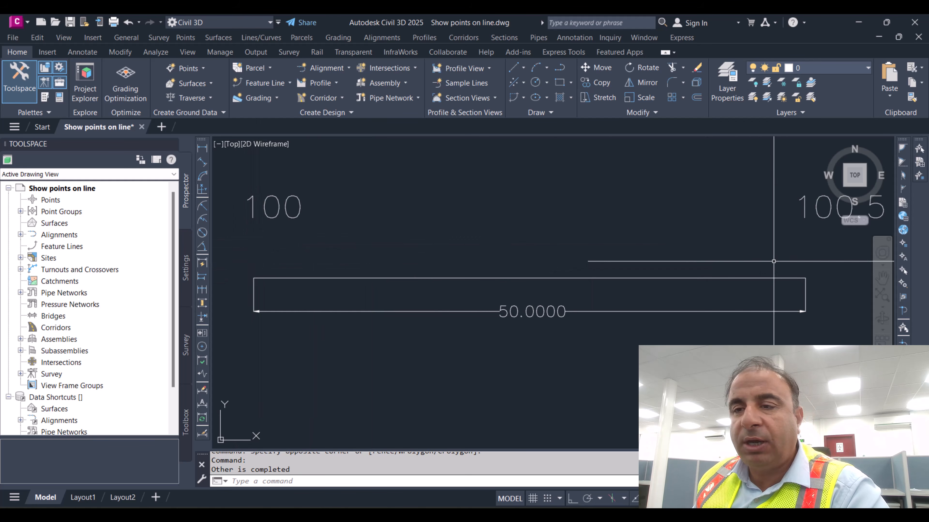
middle_click_drag(774, 264, 750, 264)
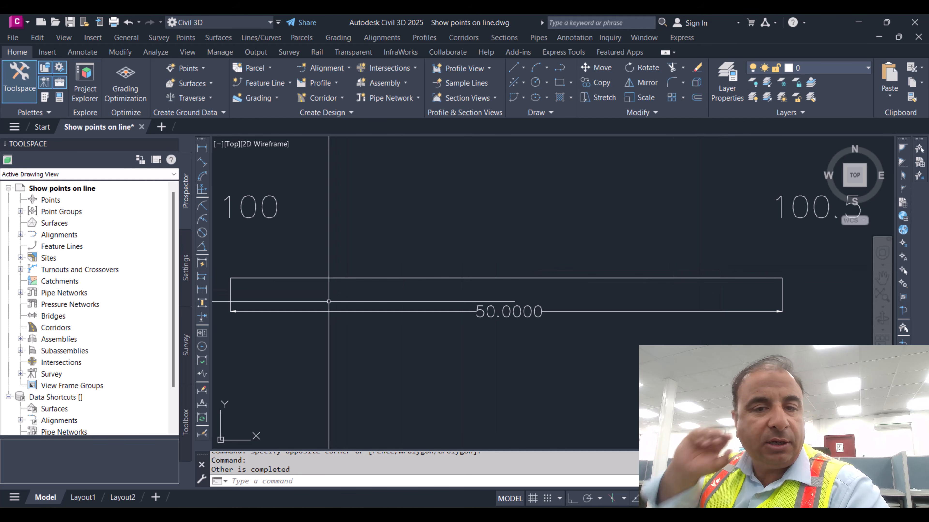
middle_click_drag(403, 325, 431, 326)
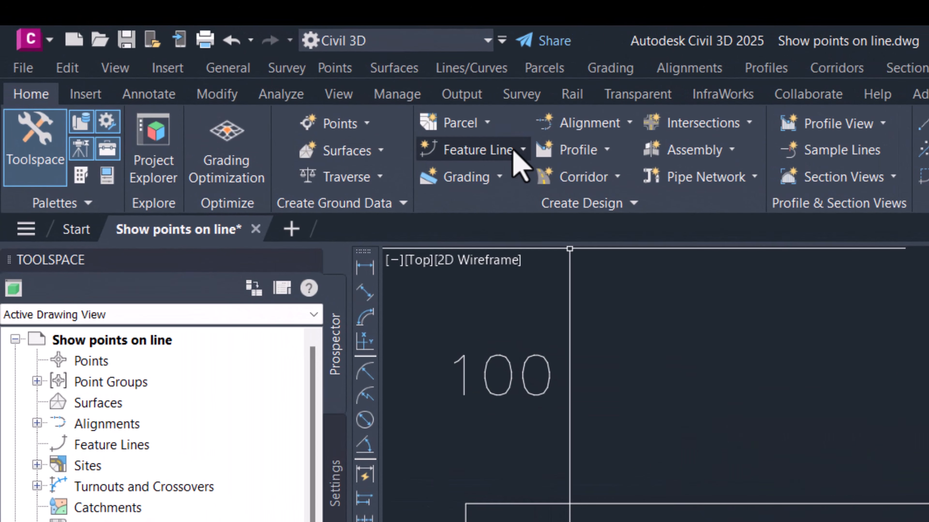
- Convert the dimensioned horizontal line to a feature line in Site 1 on layer C-TOPO-FEAT, erasing the original and assigning elevations
left_click(523, 150)
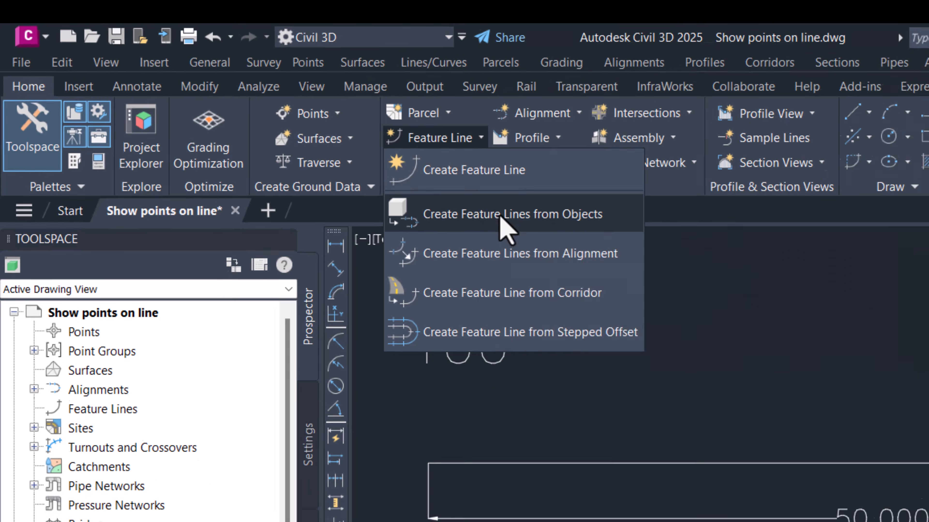
left_click(543, 234)
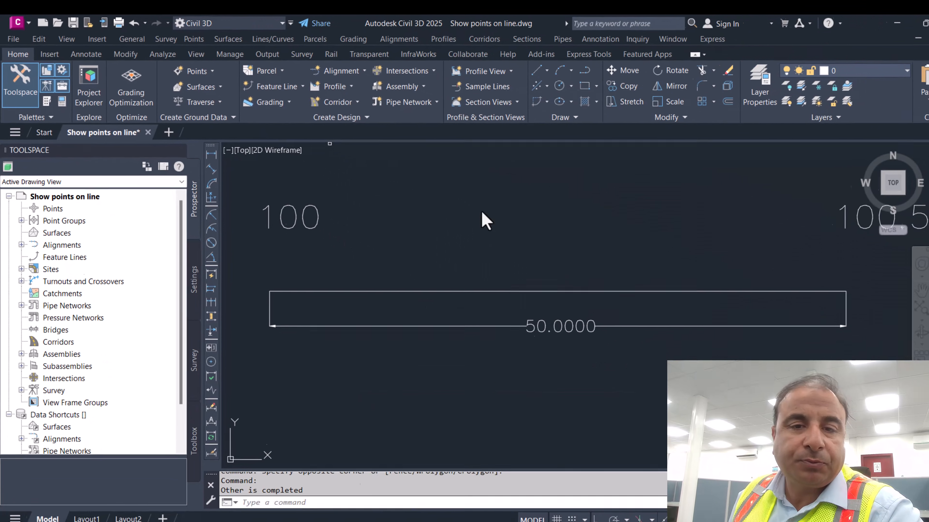
left_click(360, 277)
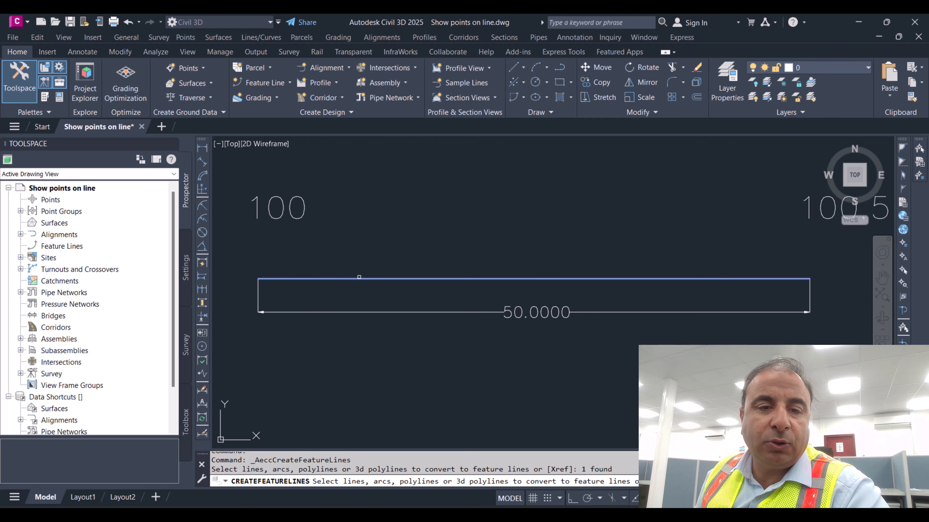
right_click(403, 237)
left_click(428, 244)
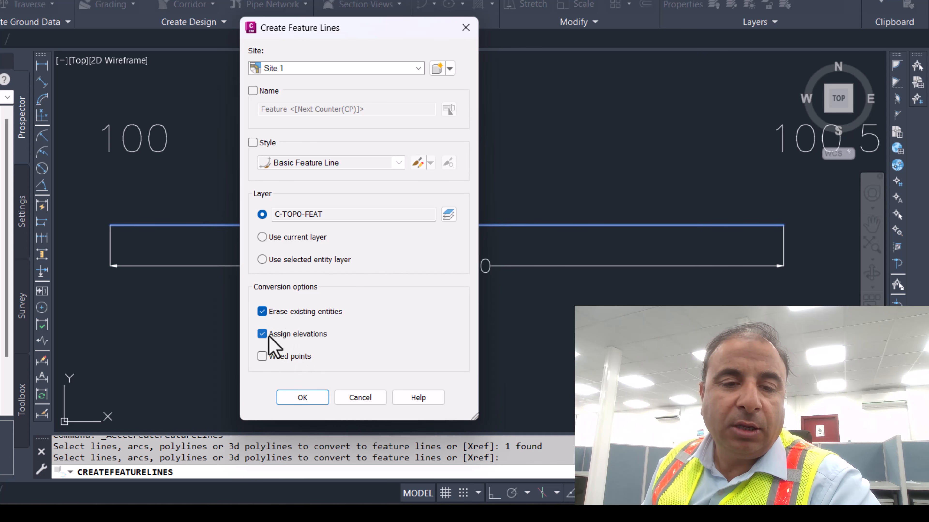
left_click(316, 398)
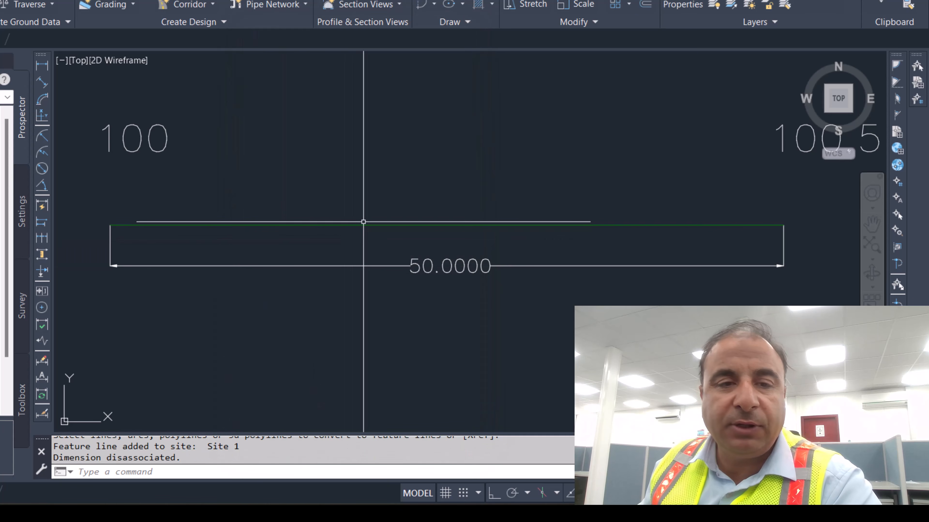
- Set the feature line's elevations to 100 m at station 0+000 and 100.5 m at station 0+050 in the Elevation Editor
left_click(379, 226)
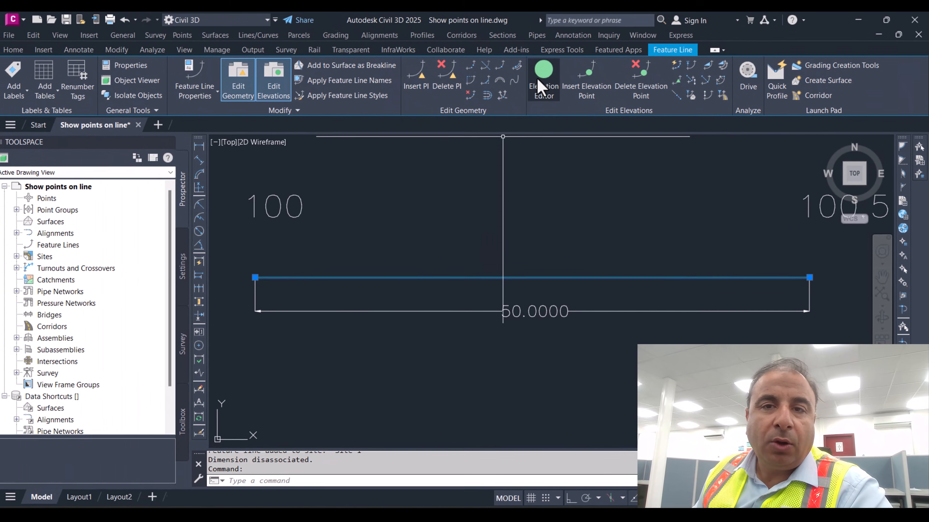
left_click(477, 34)
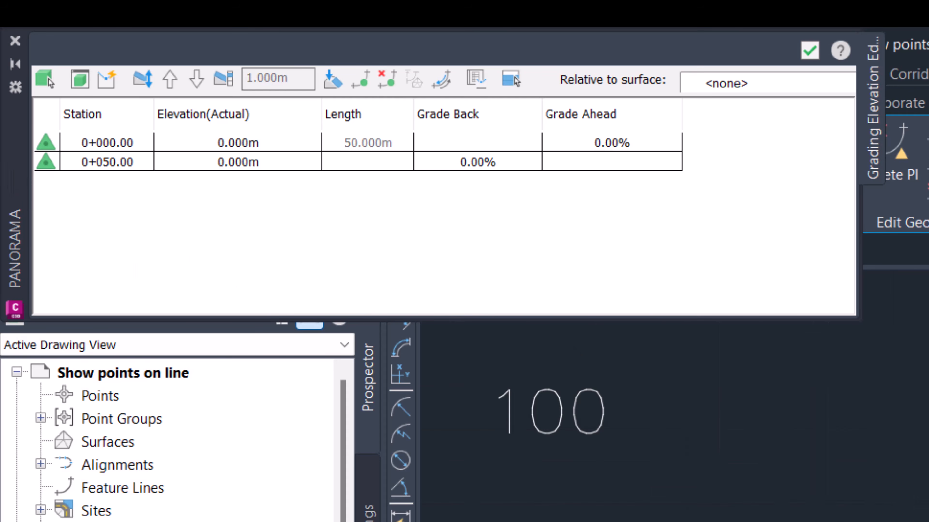
left_click(284, 148)
left_click(282, 149)
type("100")
key("Return")
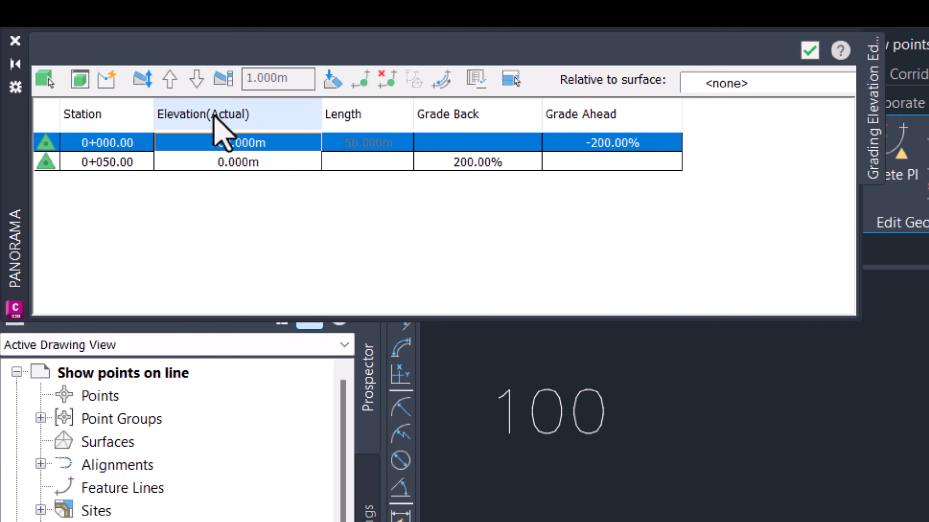
left_click(234, 162)
type("100.5")
key("Return")
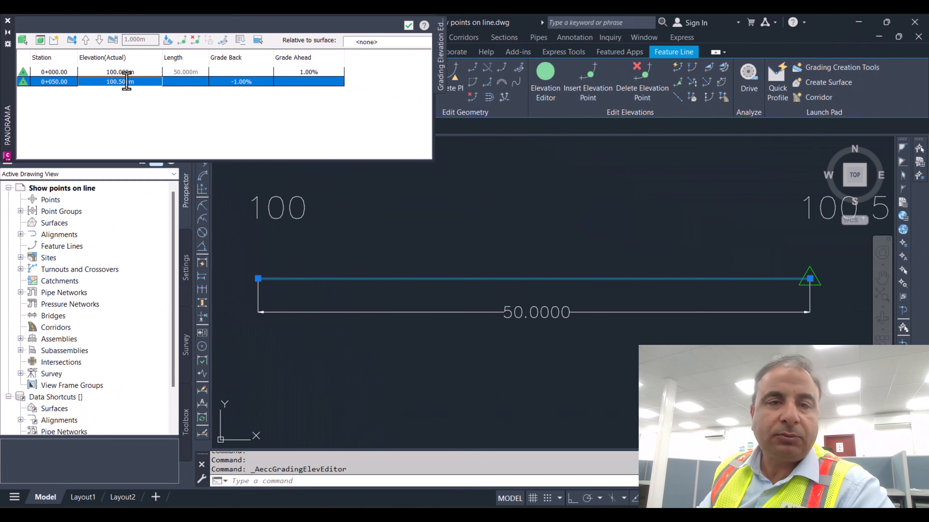
left_click(408, 25)
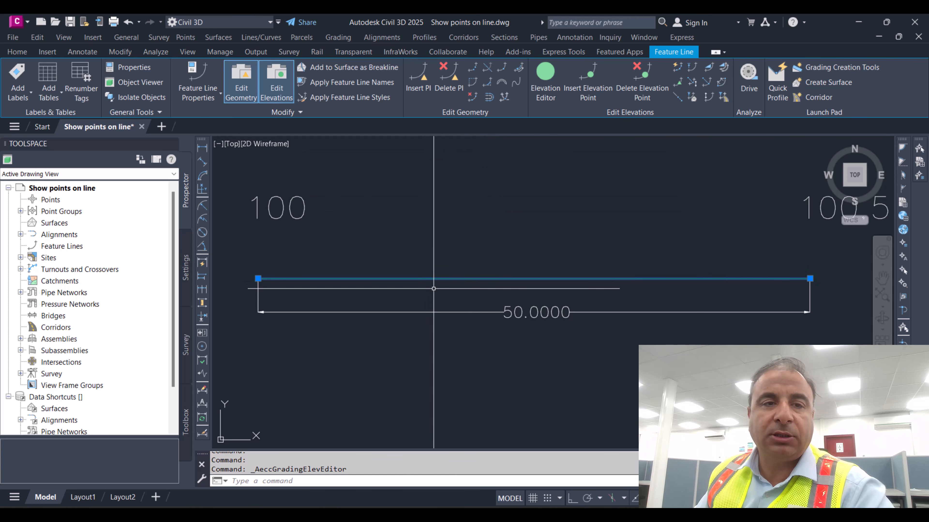
key("Escape")
key("Escape")
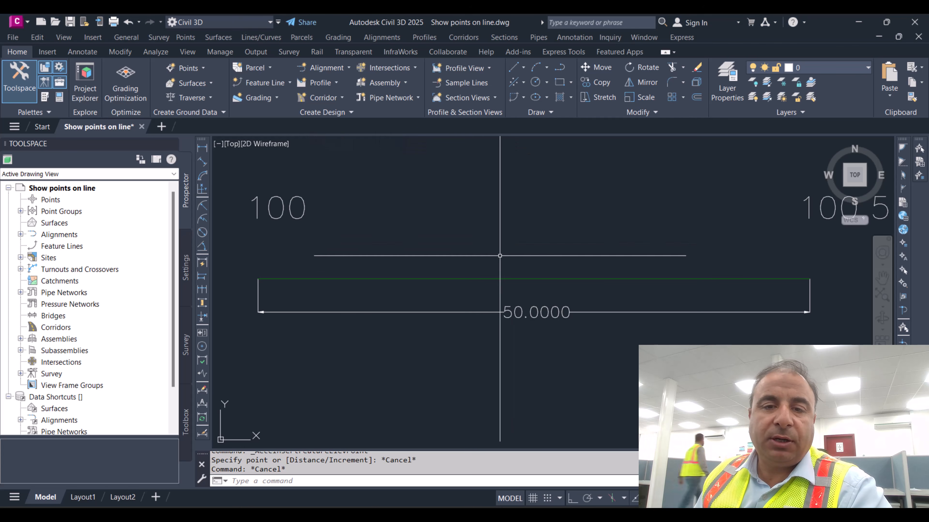
left_click(499, 279)
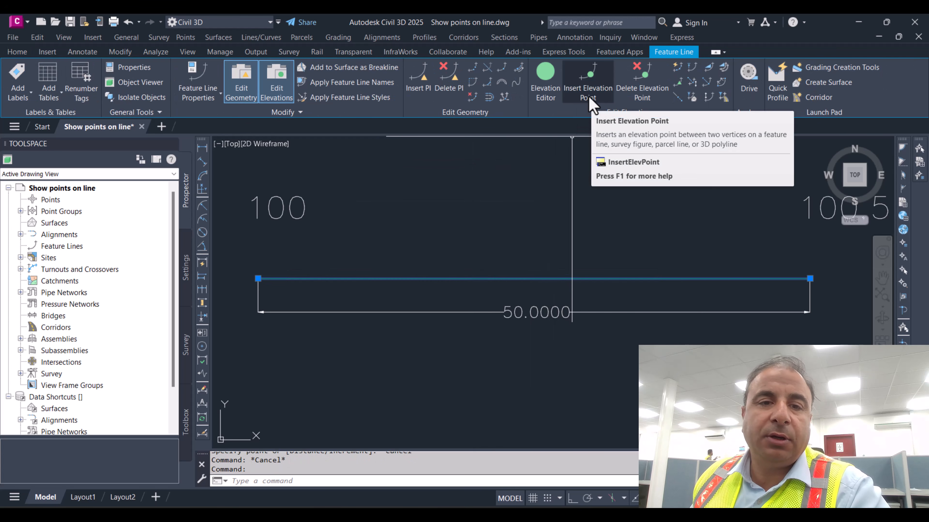
key("Escape")
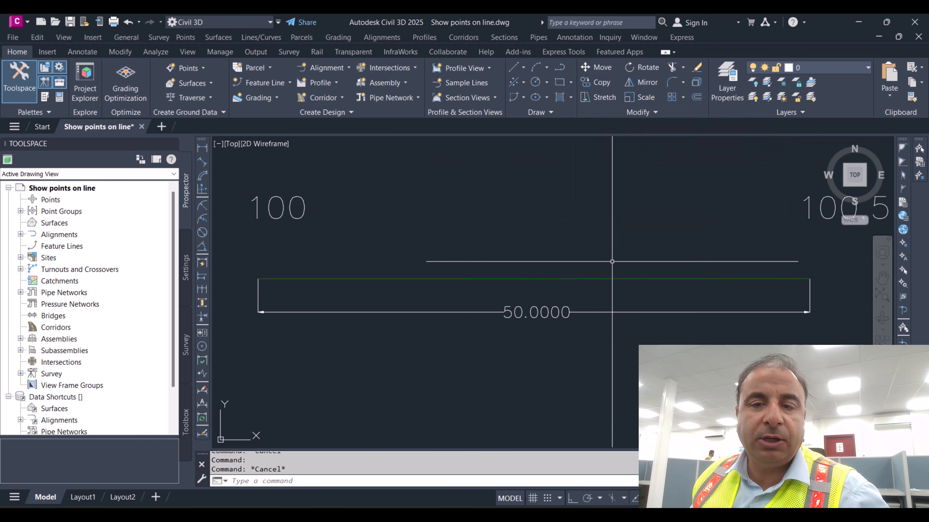
- Insert elevation points along the whole feature line at an increment of 1 m
left_click(599, 280)
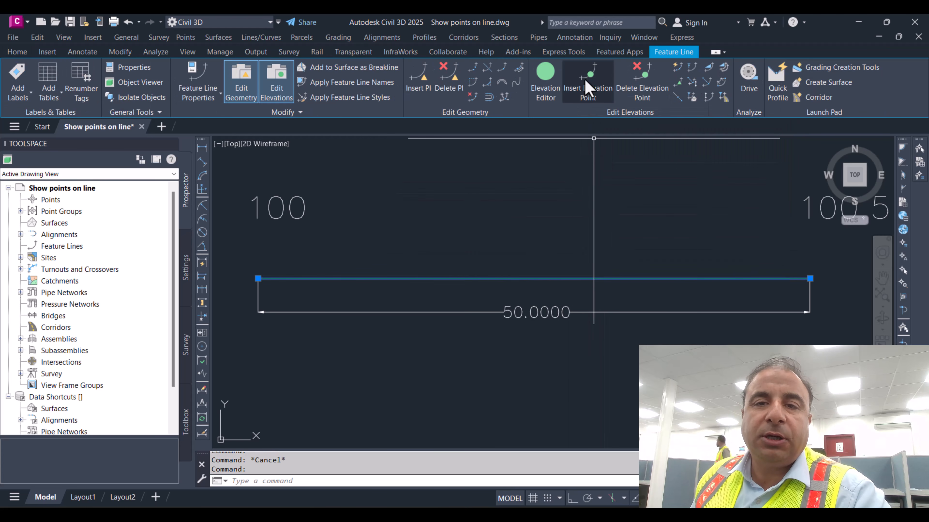
left_click(587, 88)
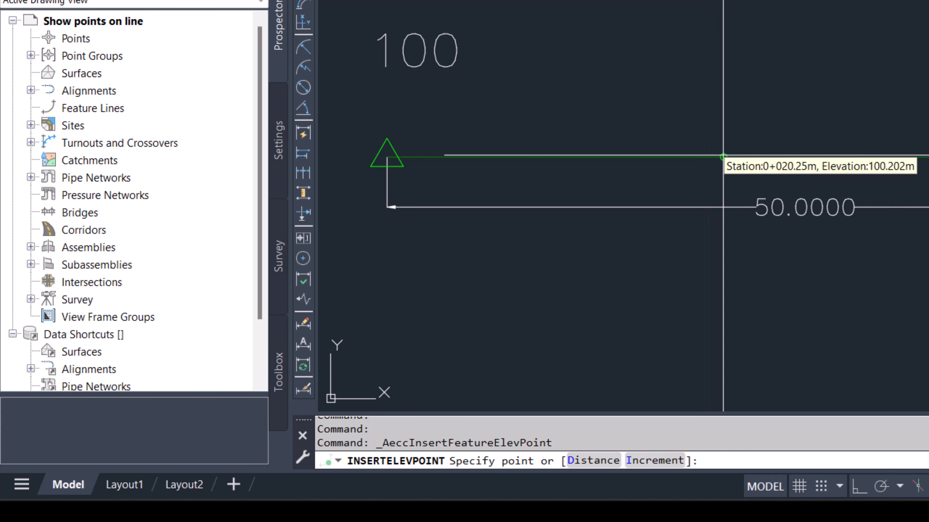
left_click(662, 462)
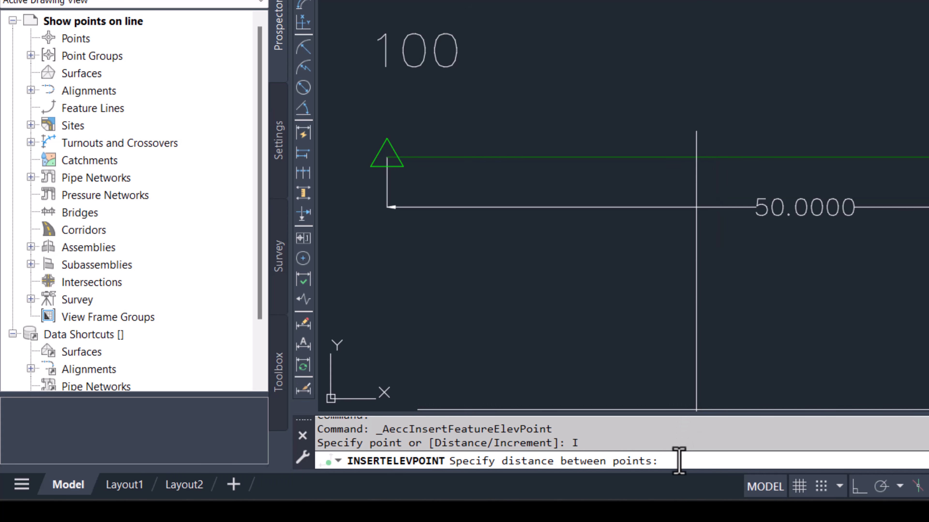
type("1")
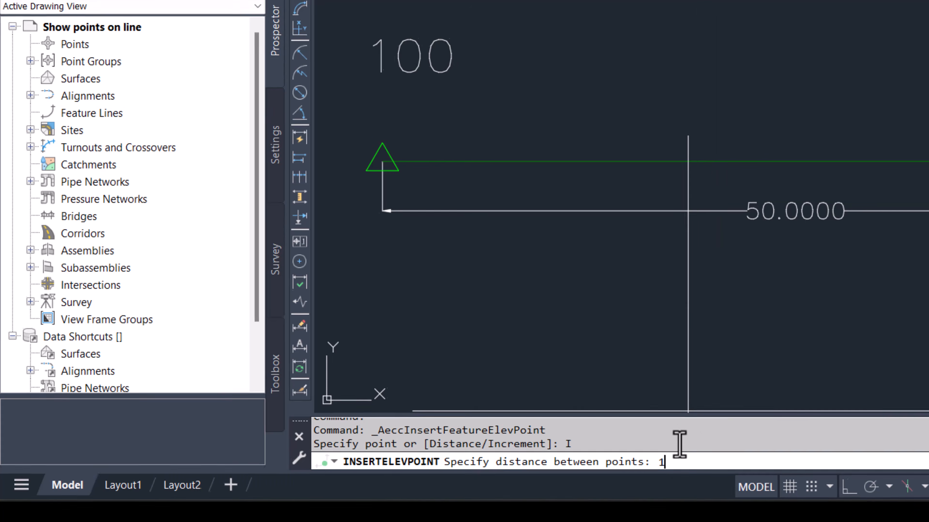
key("Return")
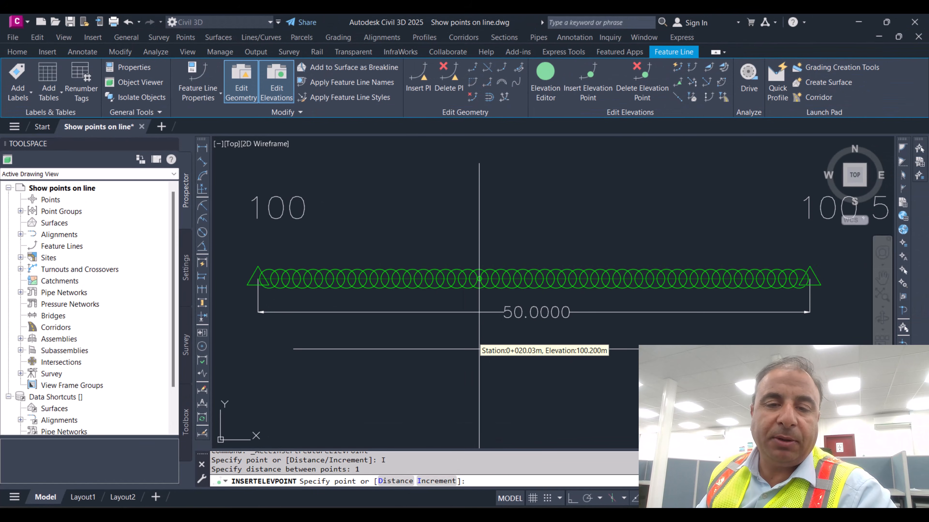
scroll(477, 275, "up", 4)
key("Return")
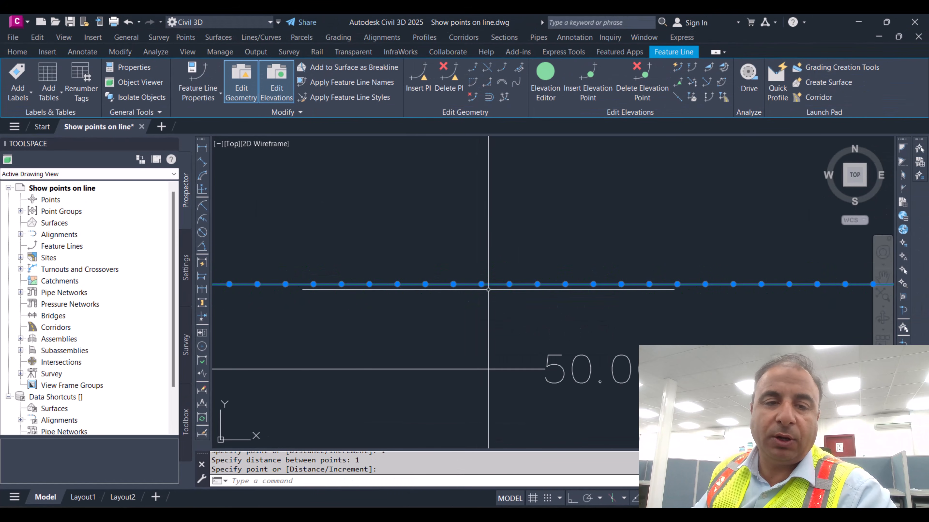
- Check the interpolated elevations of the inserted points at each station in the Elevation Editor
scroll(655, 283, "down", 4)
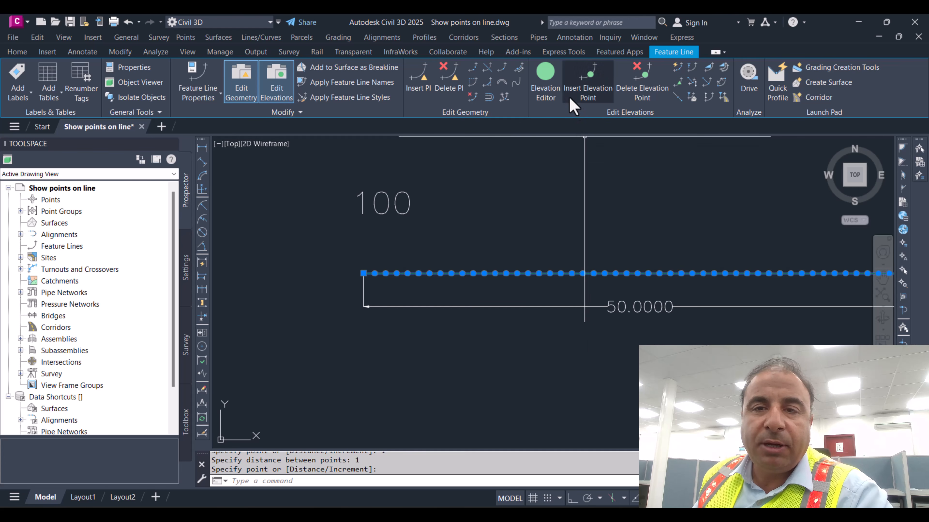
left_click(545, 75)
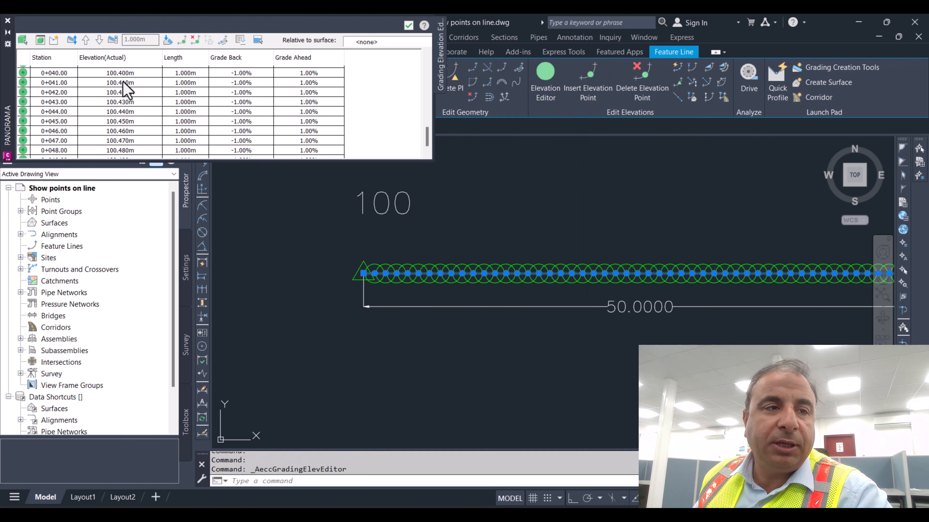
scroll(110, 104, "up", 6)
scroll(121, 119, "up", 8)
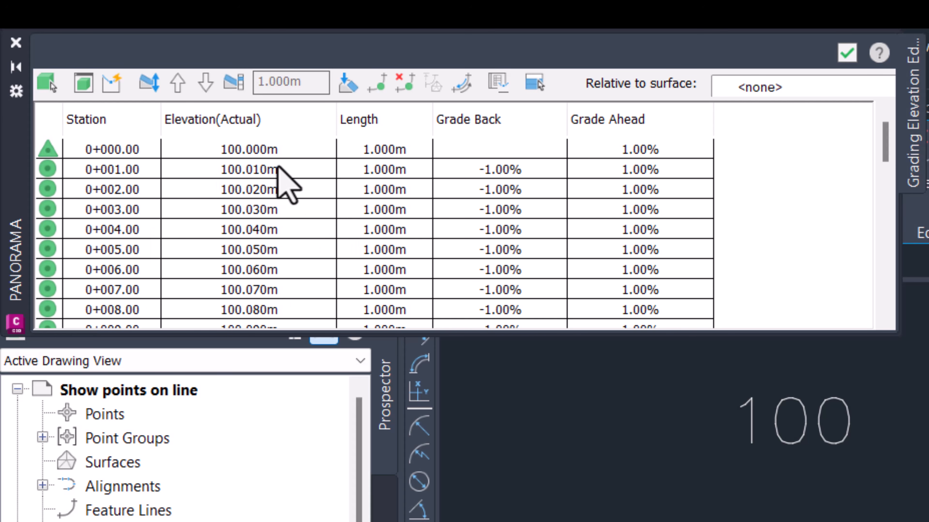
left_click(845, 53)
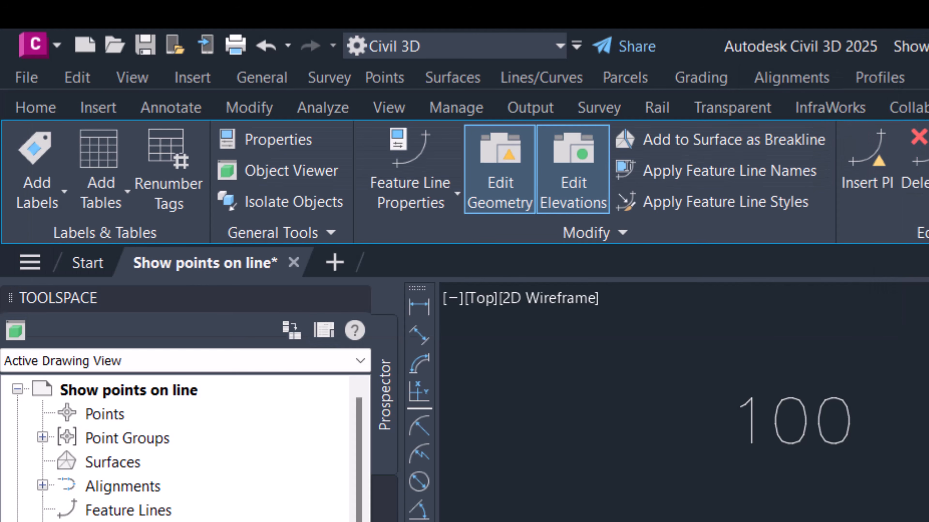
key("Escape")
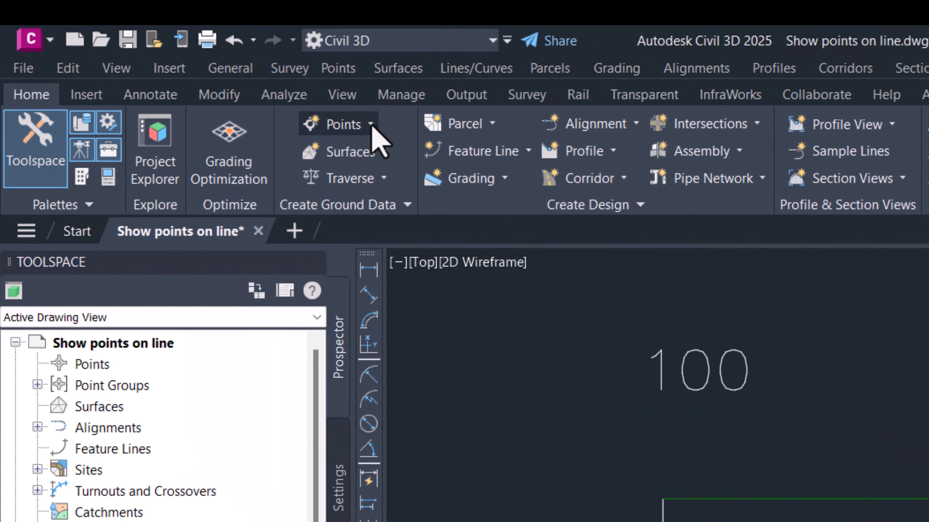
- Open the Create Points tools for making COGO points
left_click(203, 69)
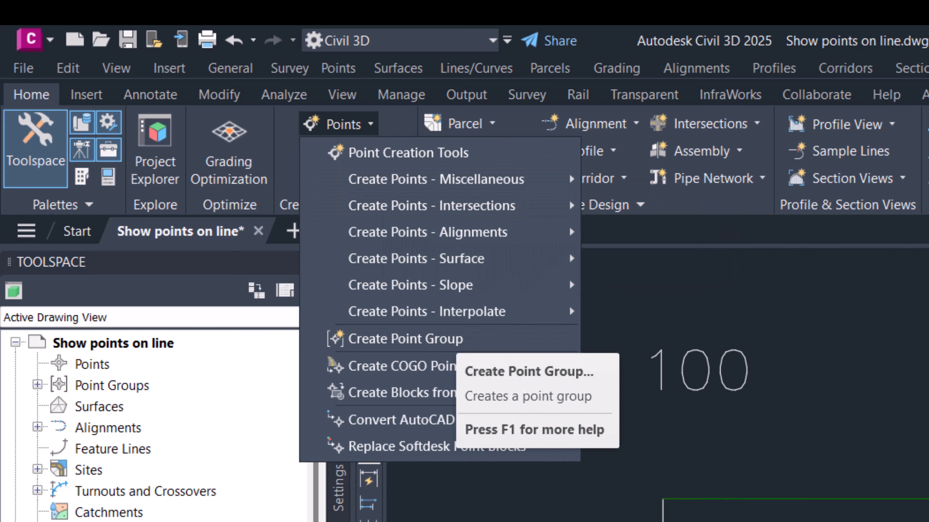
left_click(456, 339)
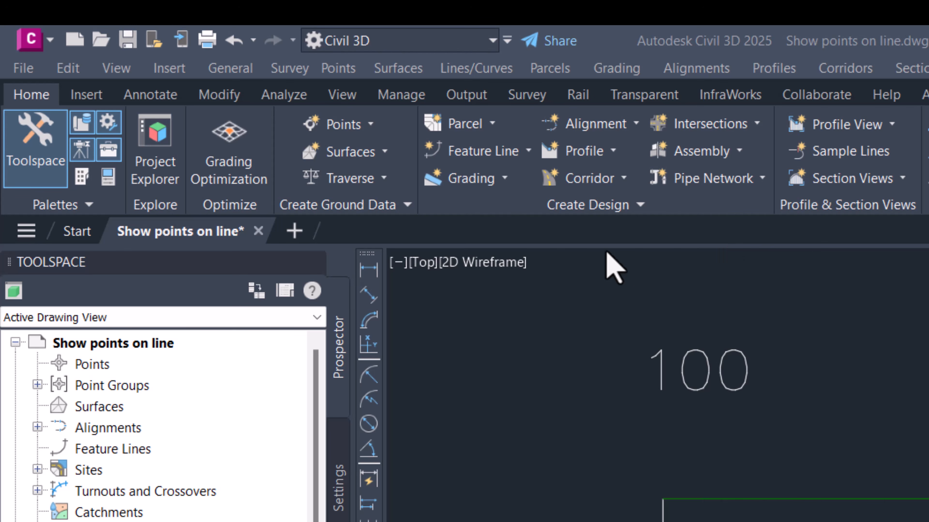
left_click(371, 126)
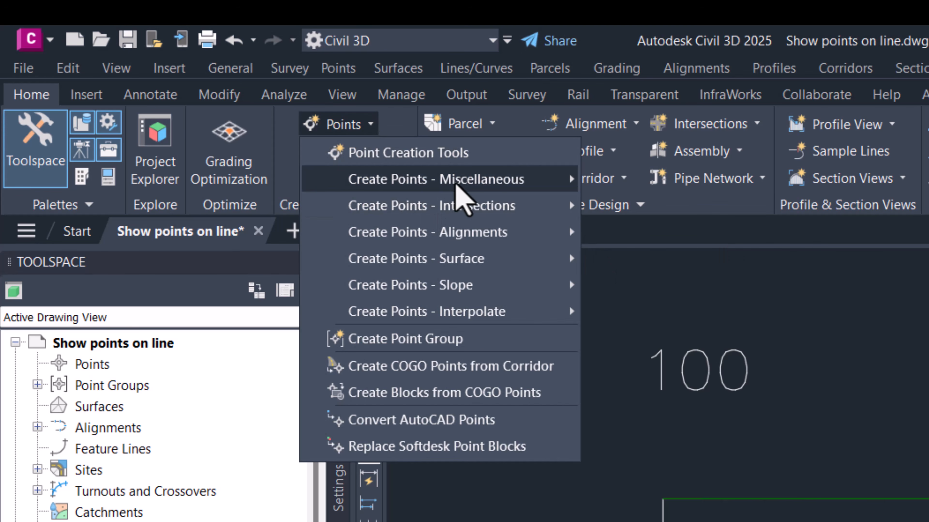
mouse_move(474, 186)
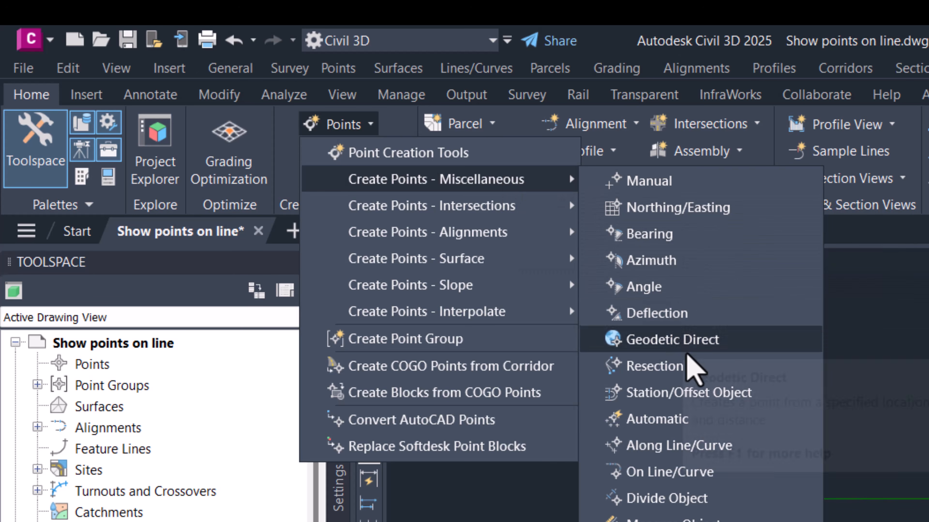
left_click(692, 418)
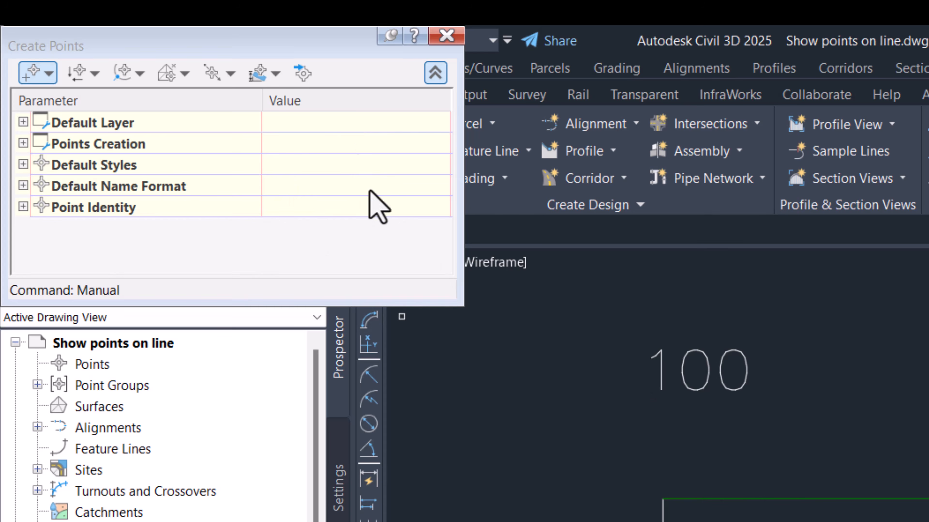
- Set the next point number to 100 in the Point Identity settings for point creation
left_click_drag(305, 46, 515, 139)
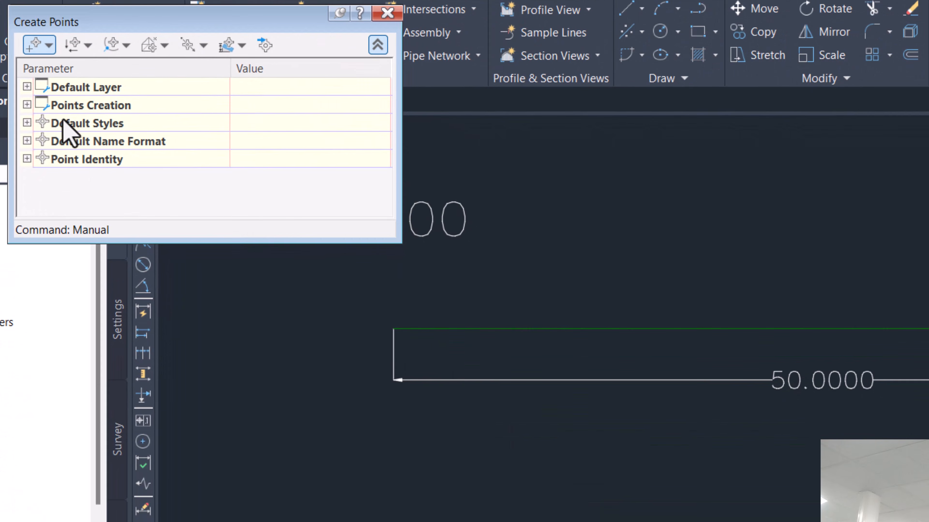
left_click(26, 104)
scroll(264, 180, "down", 1)
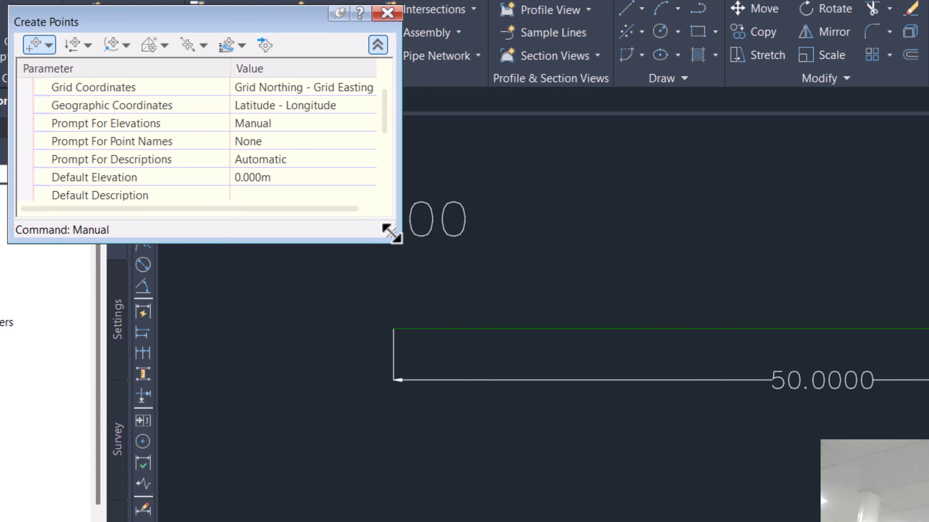
left_click_drag(390, 225, 432, 437)
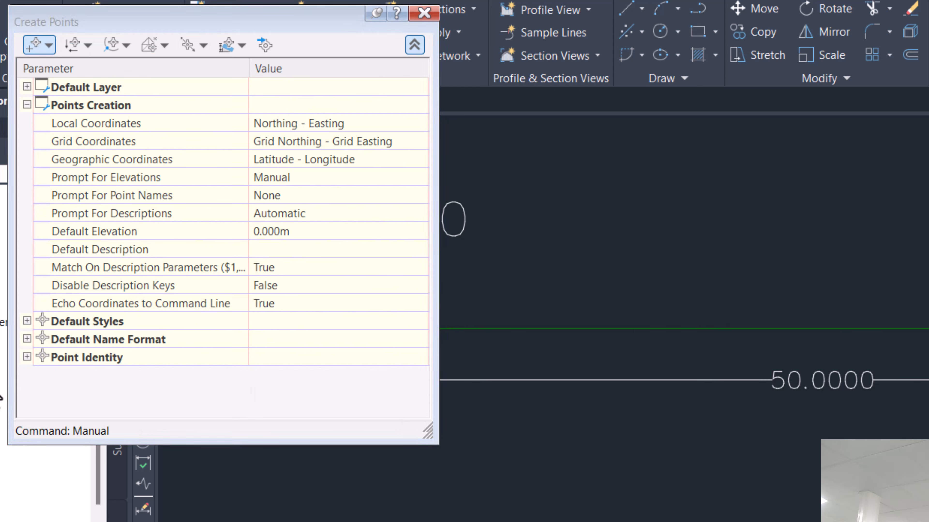
left_click(27, 358)
scroll(331, 311, "down", 3)
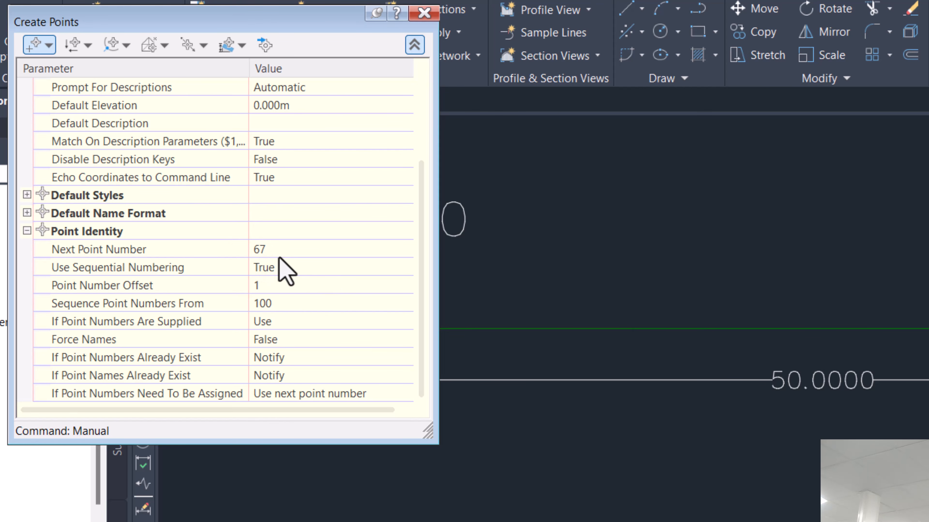
left_click(312, 252)
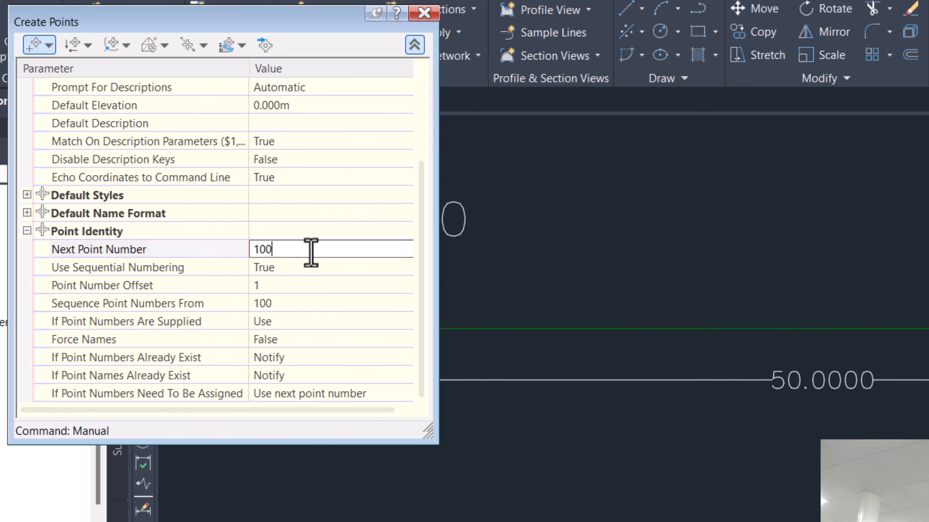
type("100")
key("Return")
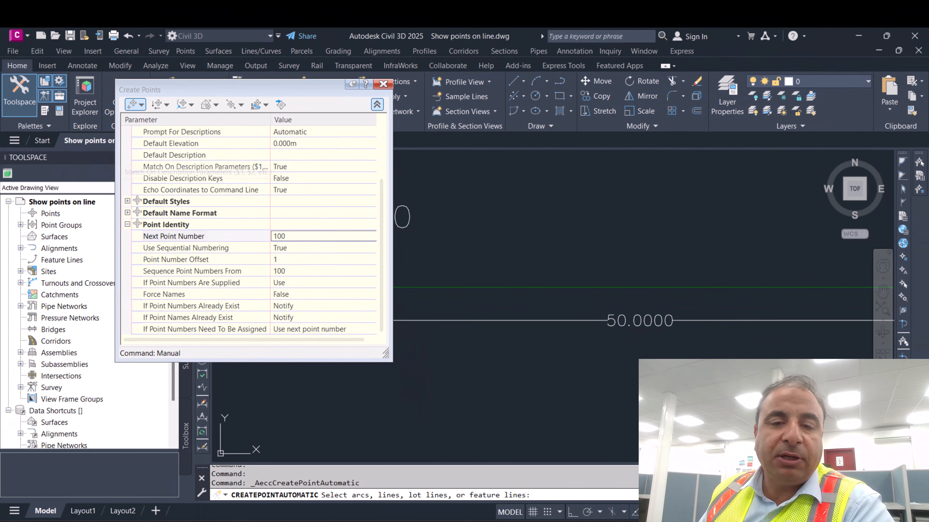
- Create COGO points automatically along the feature line using its elevation points
left_click(377, 104)
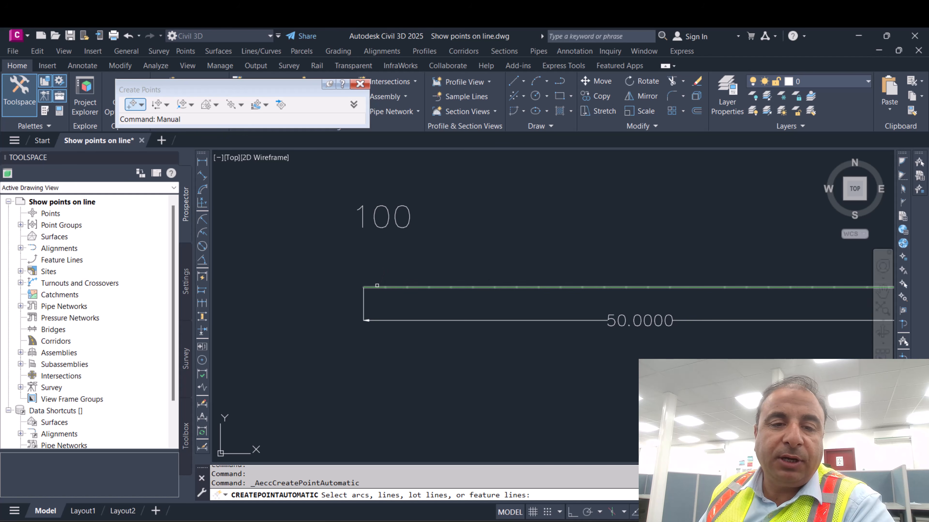
left_click(376, 286)
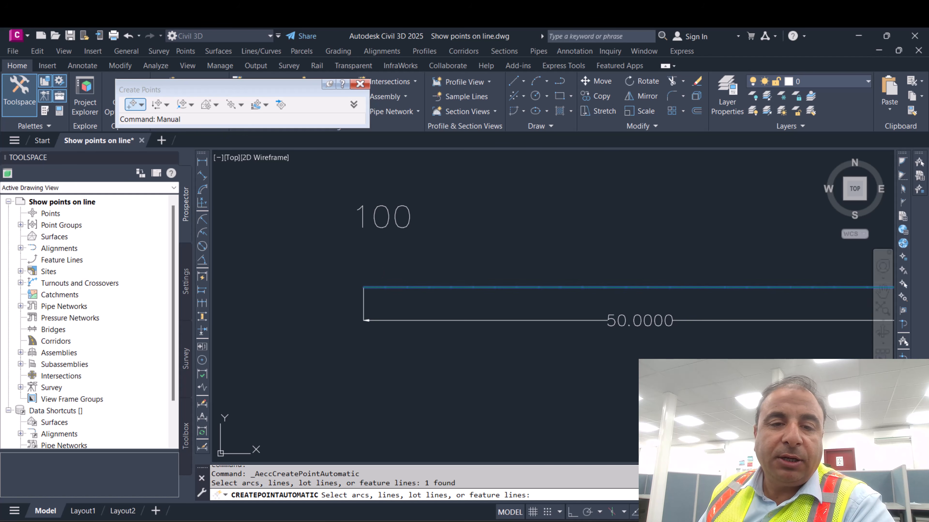
key("Return")
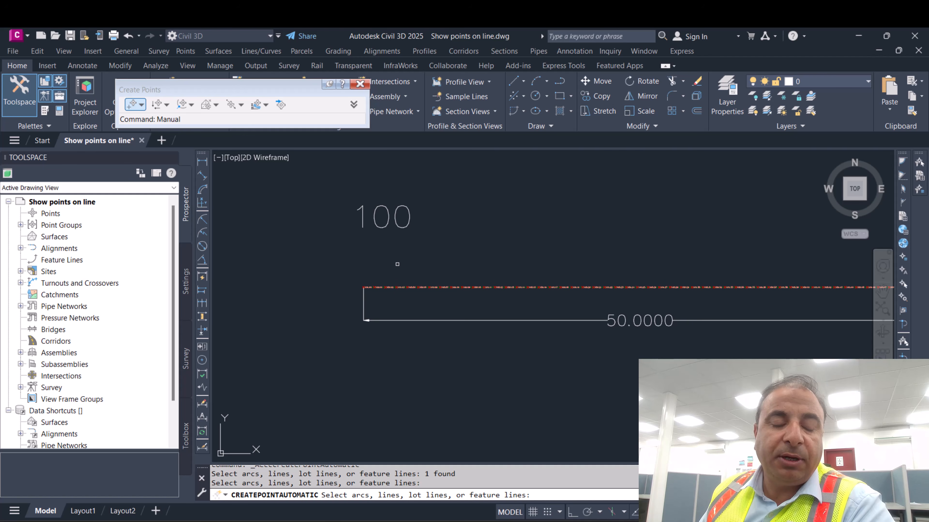
key("Return")
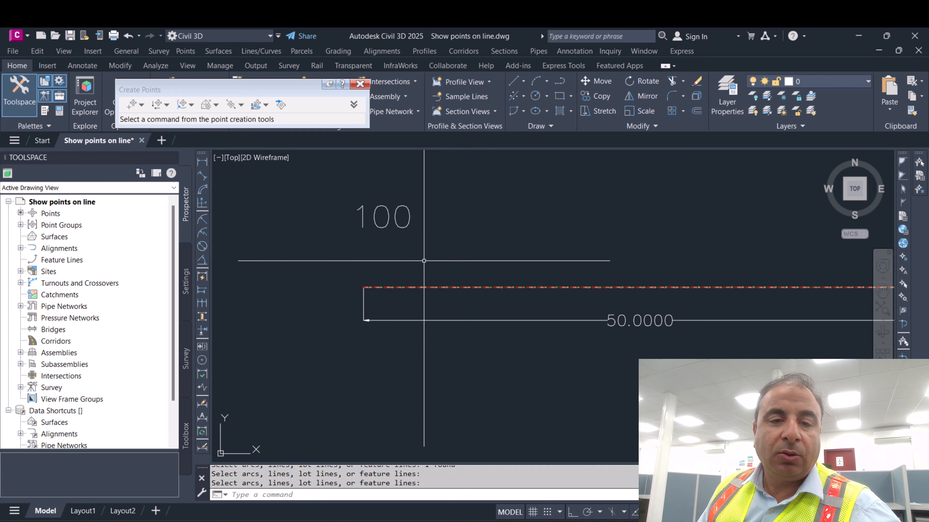
- Try an annotation scale of 1:100 on the point elevation labels and set it back to 1:50
scroll(362, 289, "up", 10)
middle_click_drag(505, 266, 388, 292)
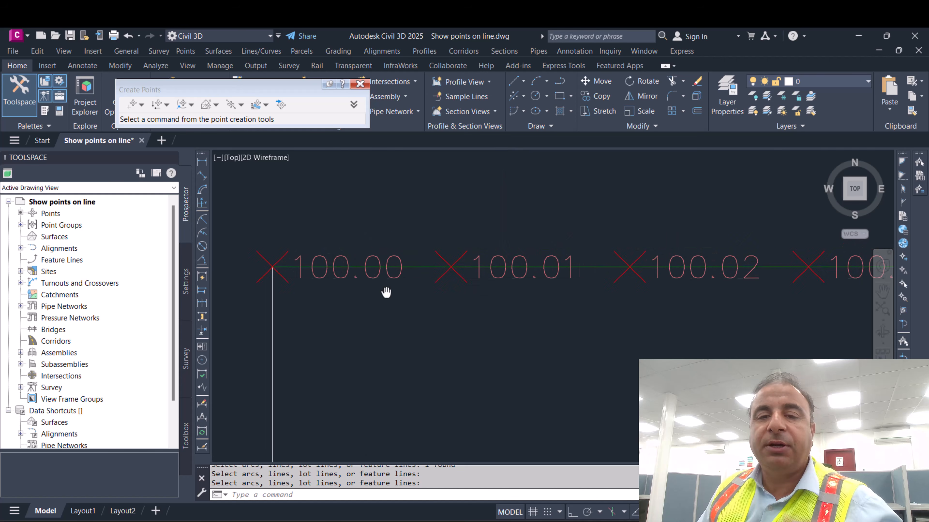
scroll(451, 296, "down", 4)
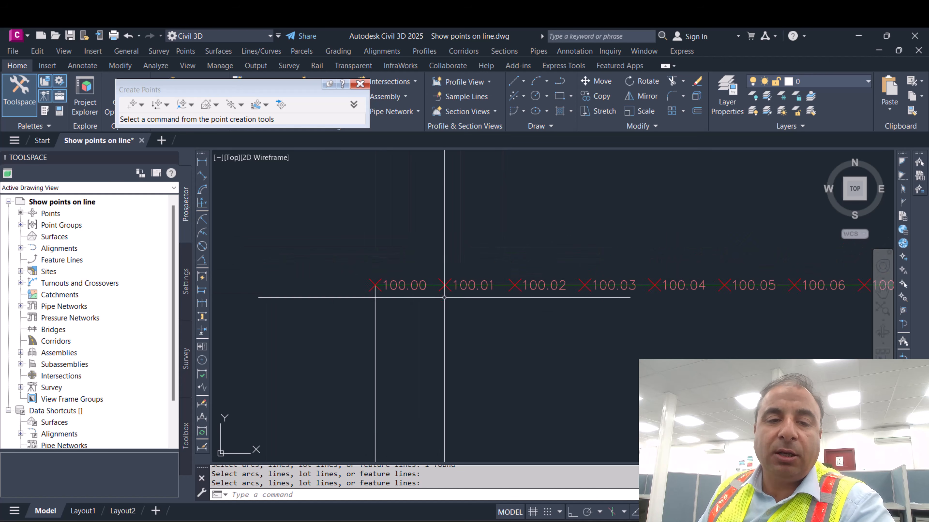
scroll(386, 309, "down", 2)
scroll(606, 253, "down", 2)
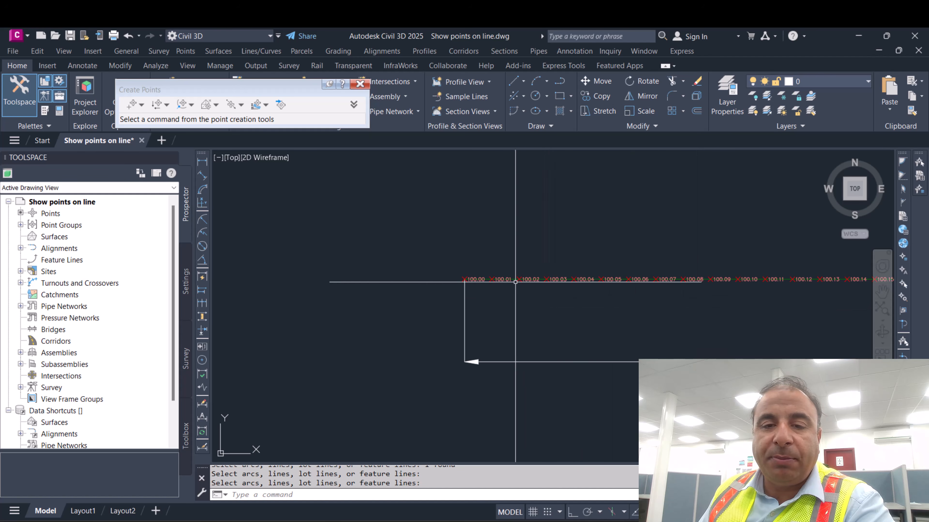
scroll(512, 288, "up", 4)
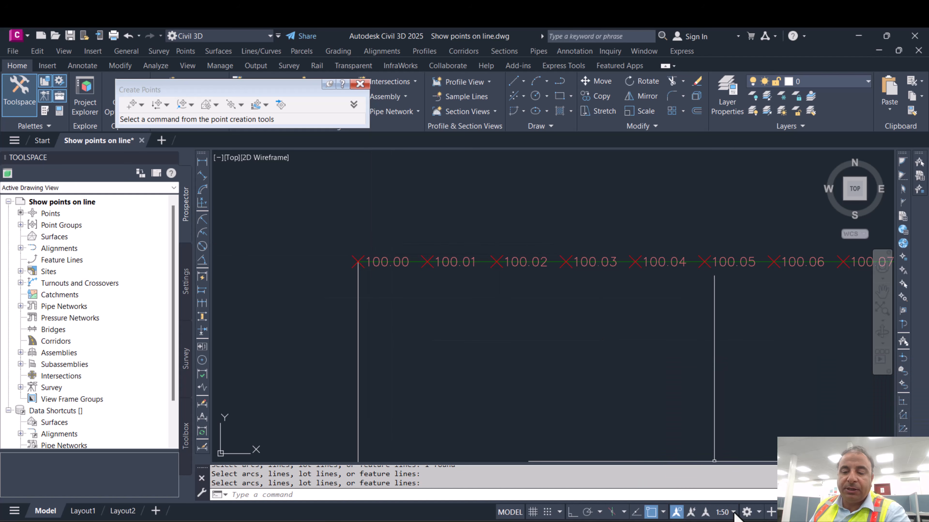
left_click(733, 512)
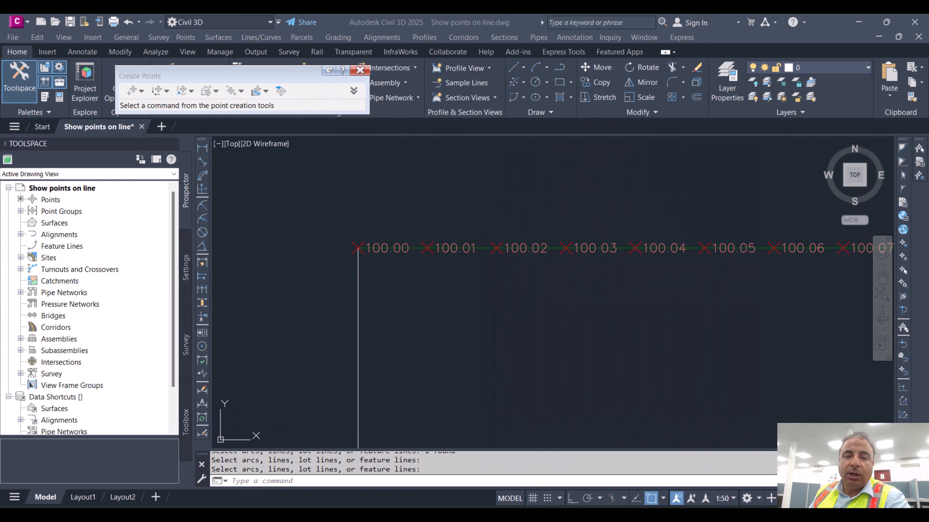
left_click(731, 497)
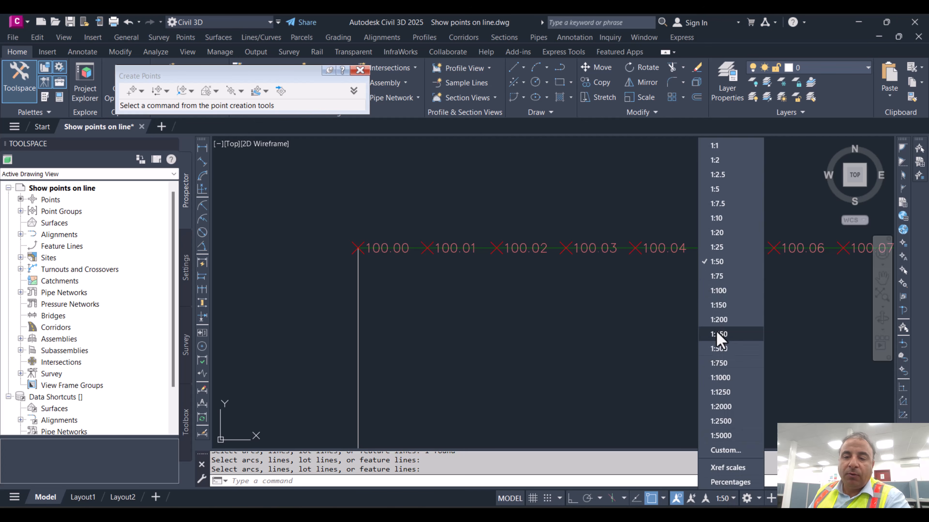
left_click(730, 292)
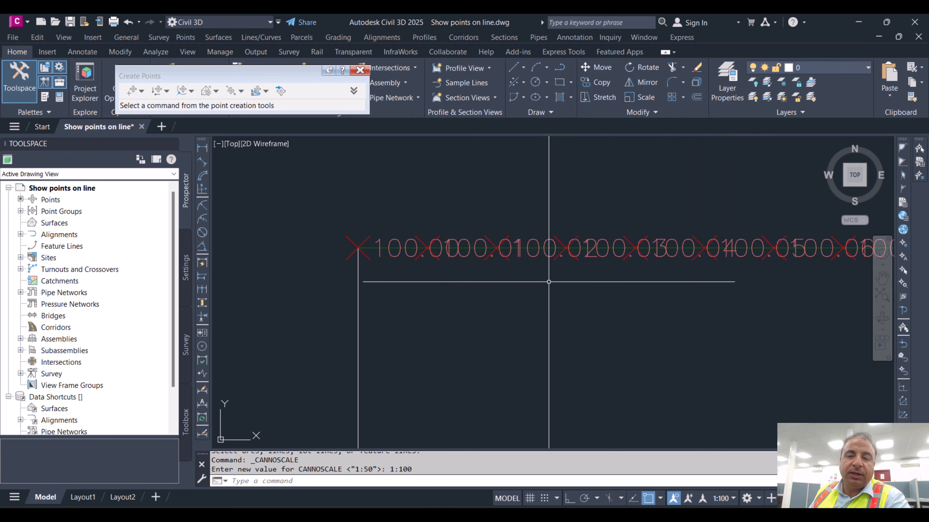
left_click(734, 499)
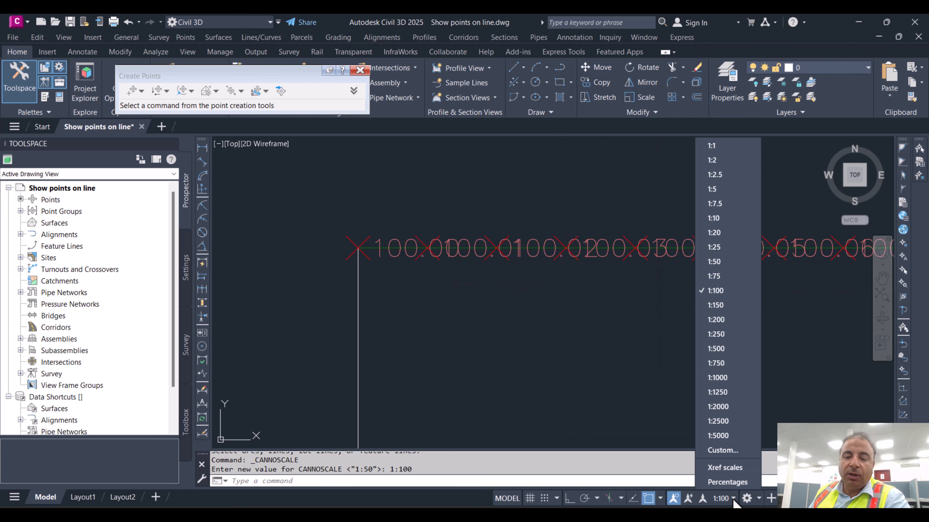
left_click(714, 262)
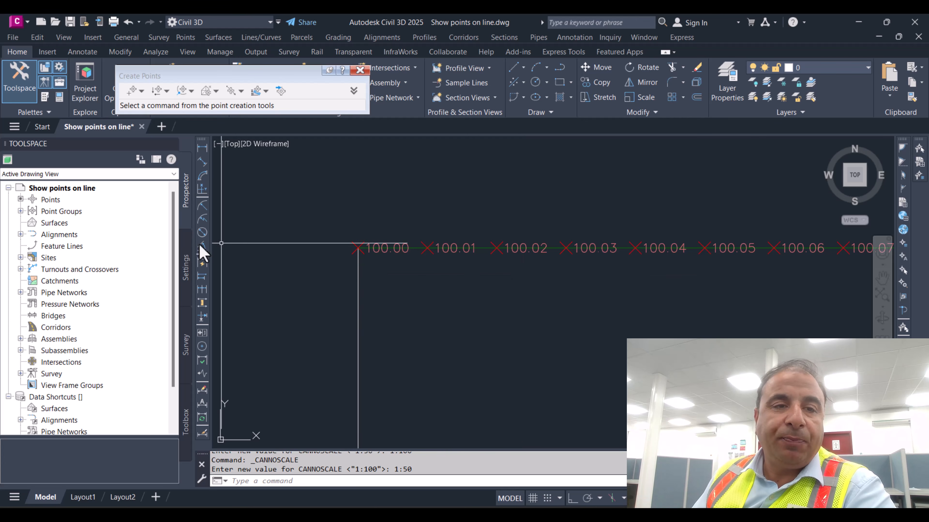
- Review the include settings, point list and default styles in the _All Points group's properties
left_click(20, 212)
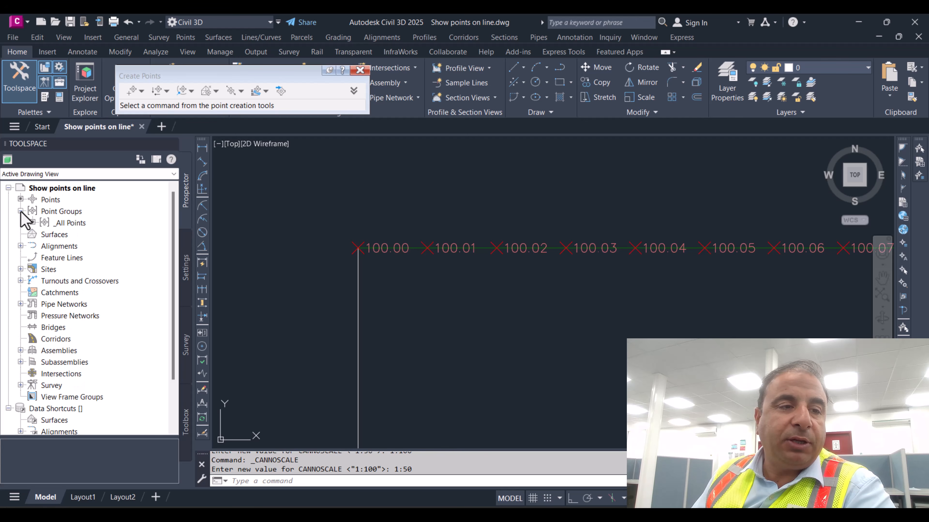
left_click(79, 223)
right_click(86, 223)
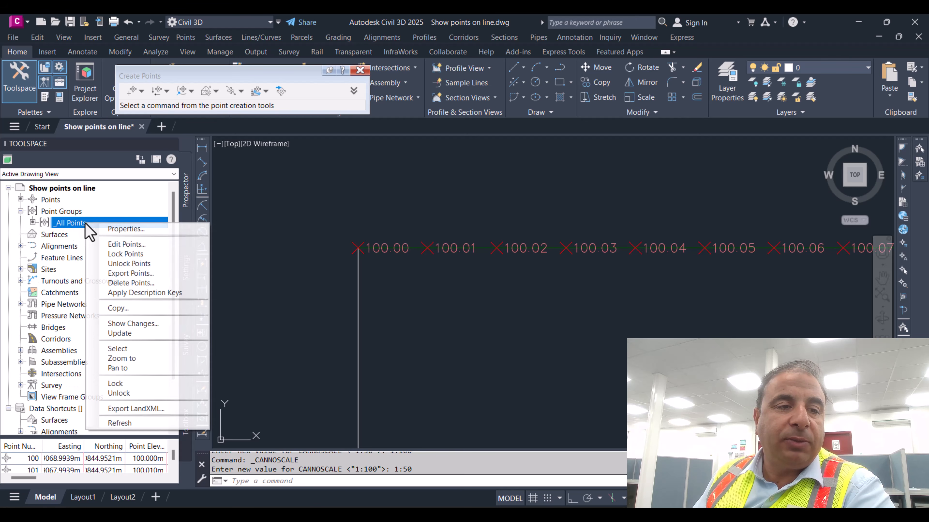
left_click(114, 229)
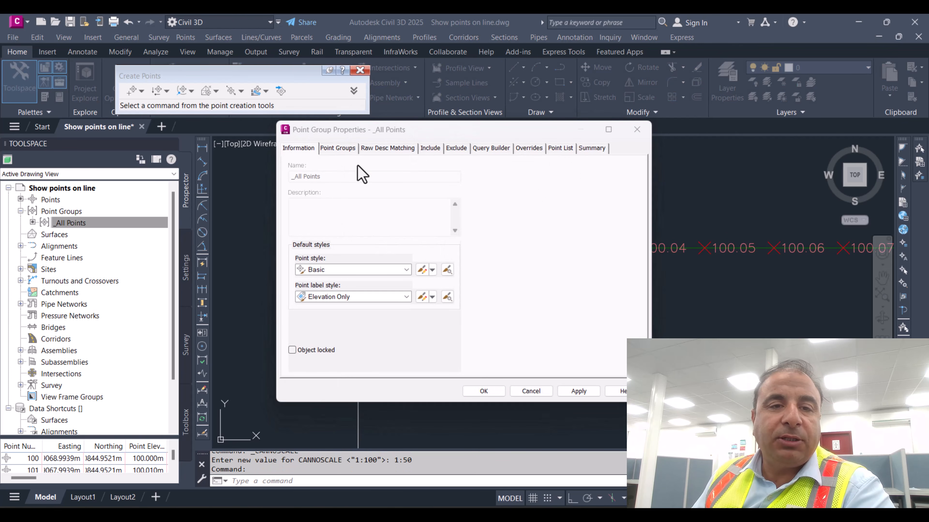
left_click(431, 148)
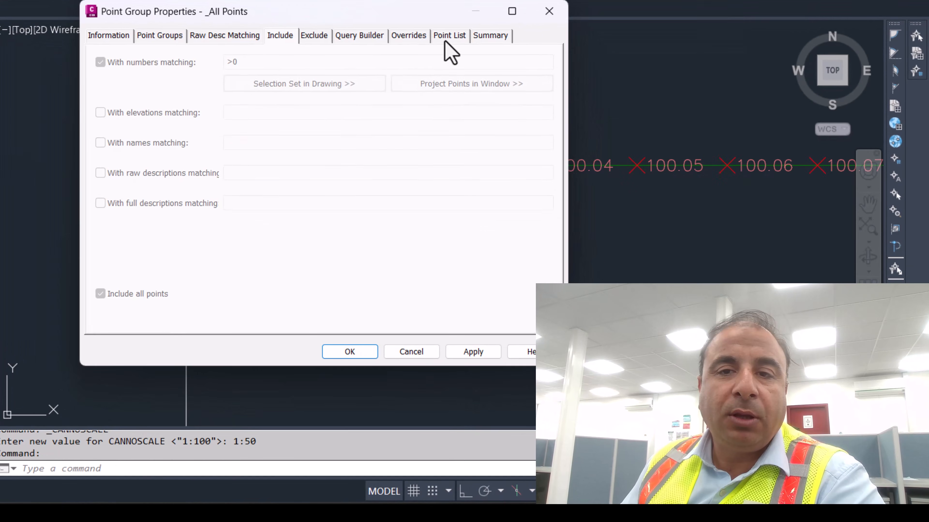
left_click(446, 40)
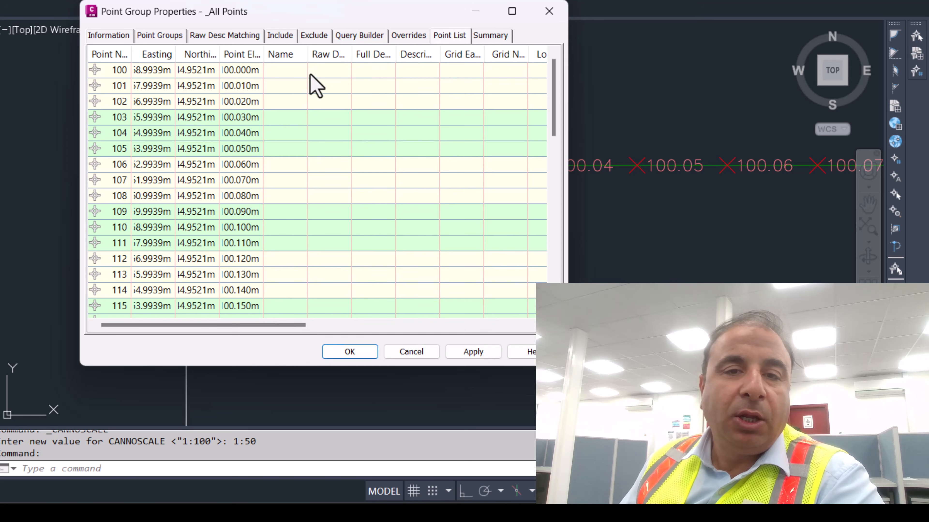
left_click(113, 36)
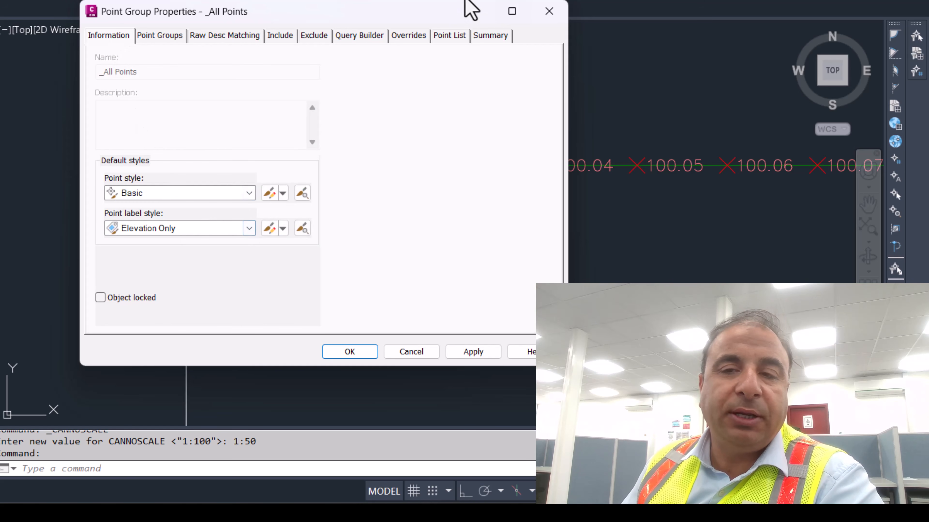
left_click(549, 11)
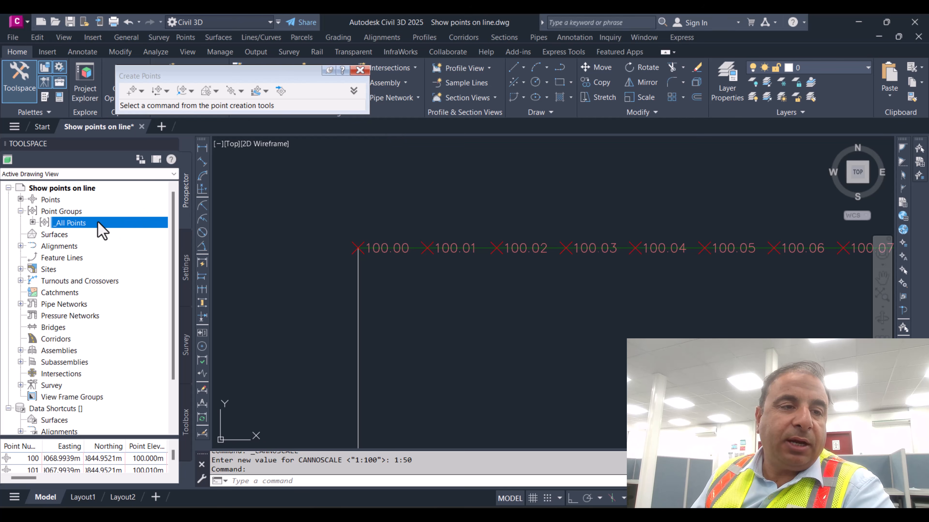
- Set up an export of the _All Points group in PENZD (comma delimited) format to xxx.txt on the Desktop
right_click(103, 230)
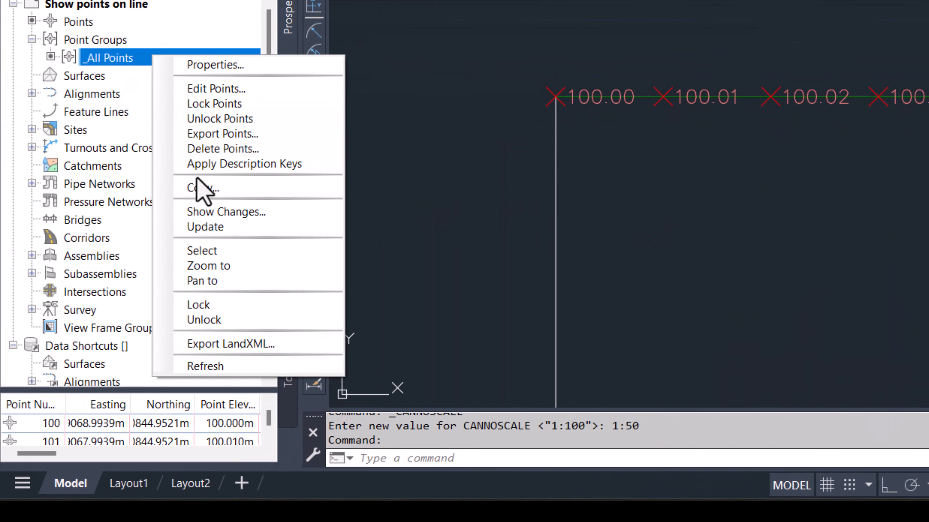
left_click(219, 134)
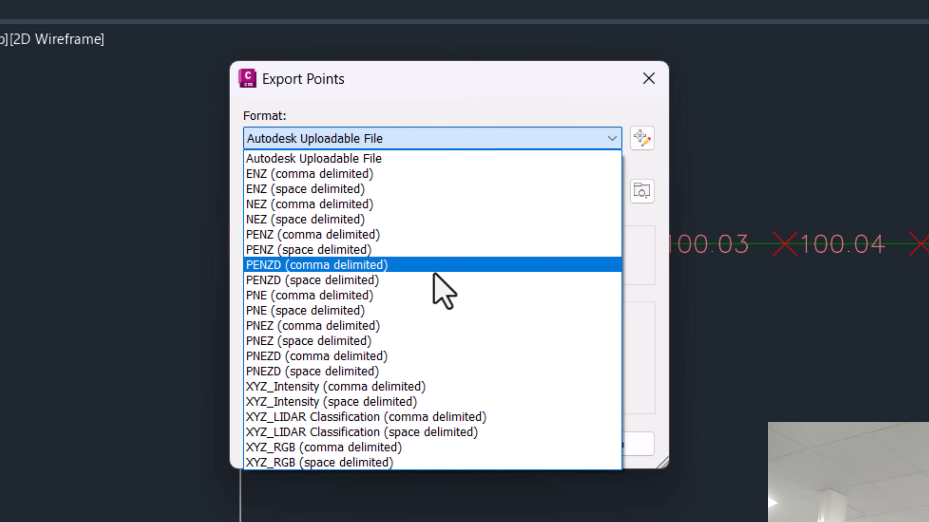
left_click(434, 271)
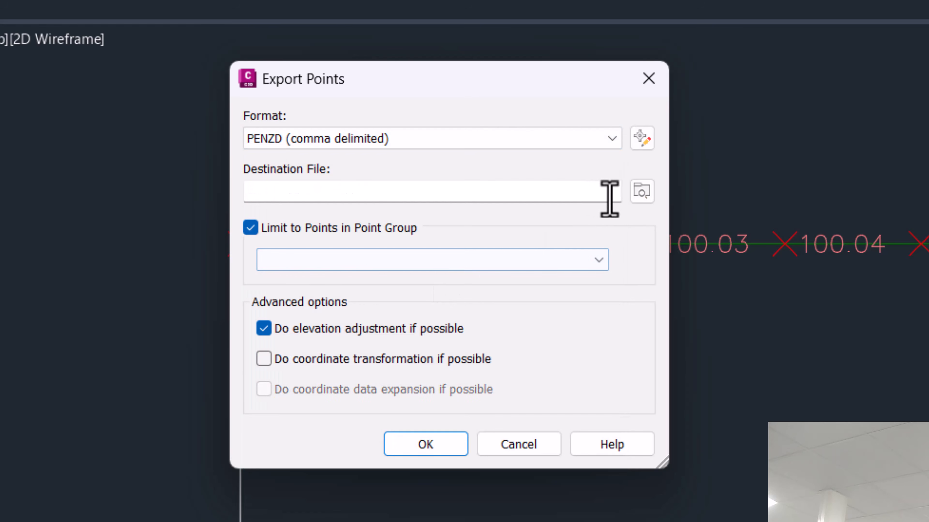
left_click(642, 199)
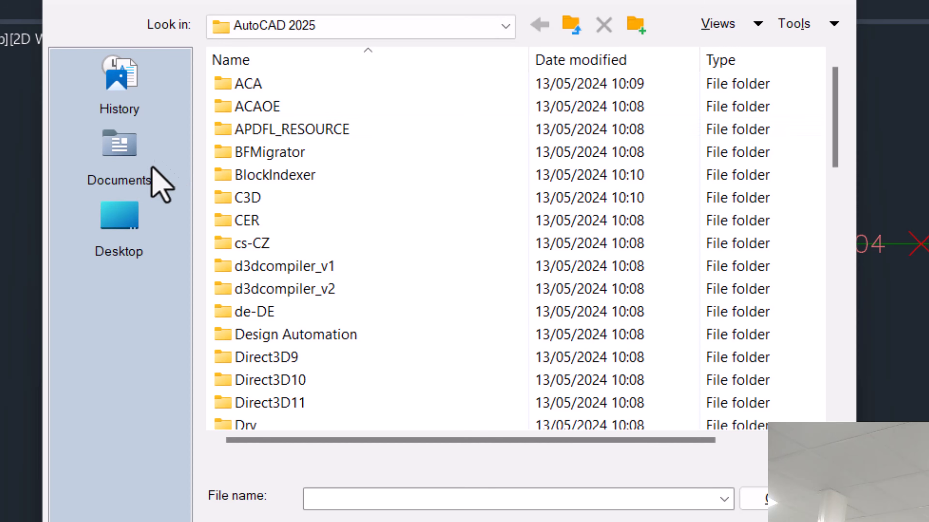
left_click(105, 220)
left_click(343, 495)
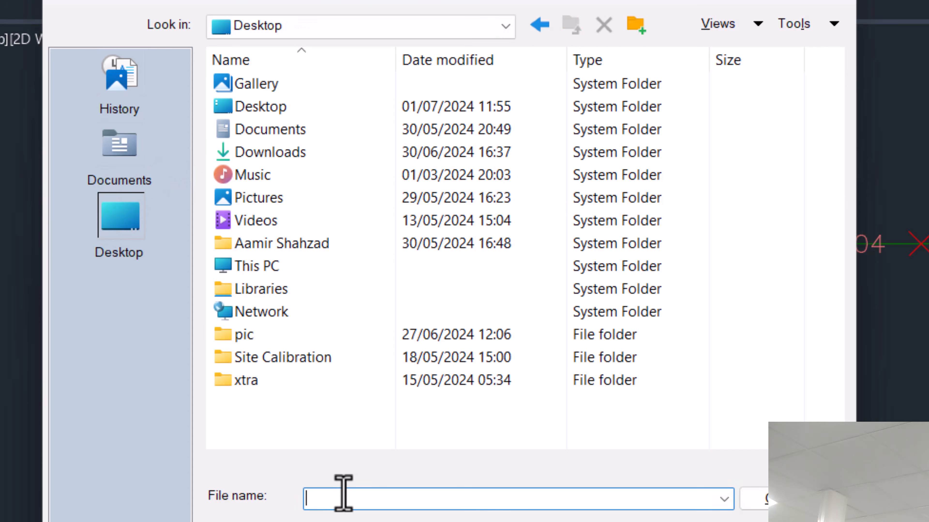
type("xxx")
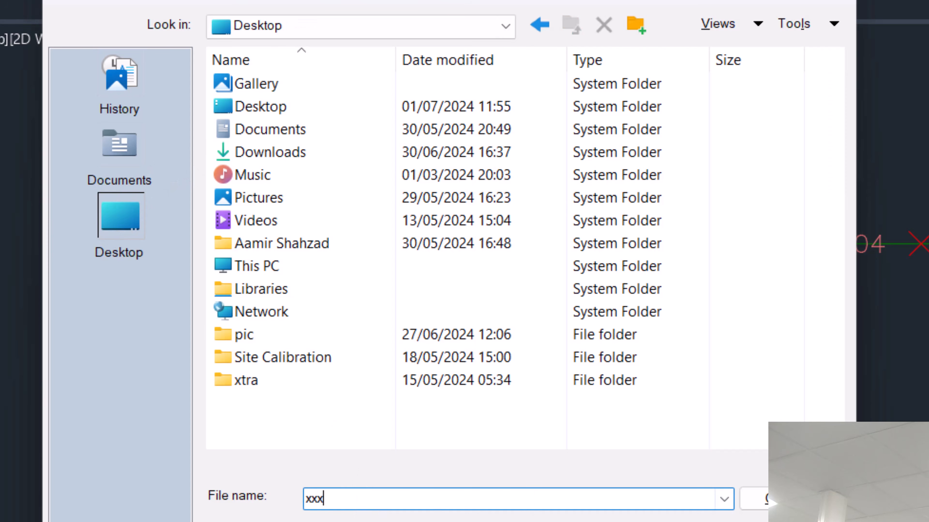
left_click(748, 502)
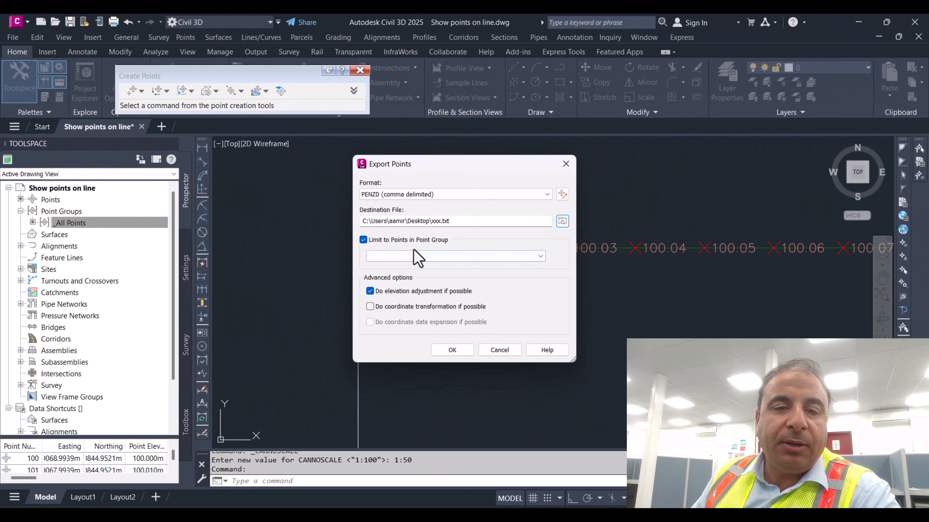
- Check the point group choices for limiting the export and run the point export
left_click(495, 261)
left_click(496, 260)
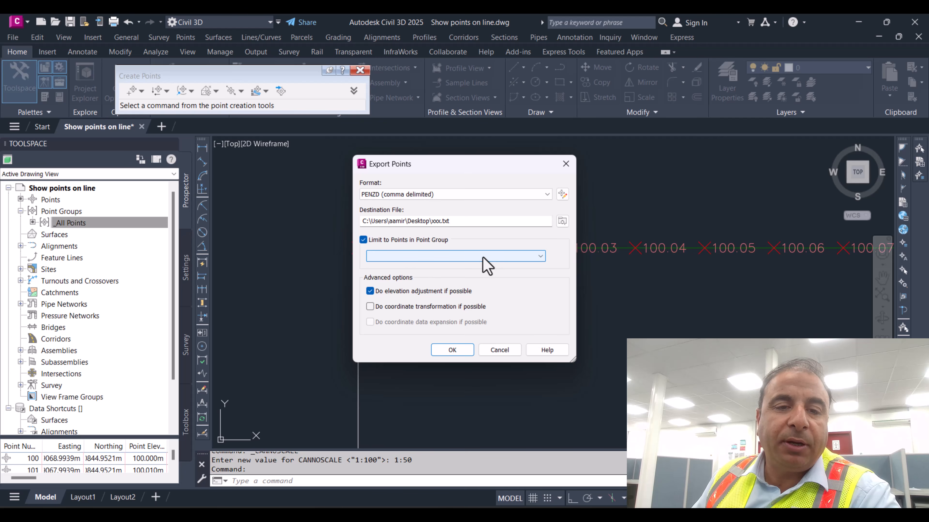
left_click(514, 257)
left_click(567, 283)
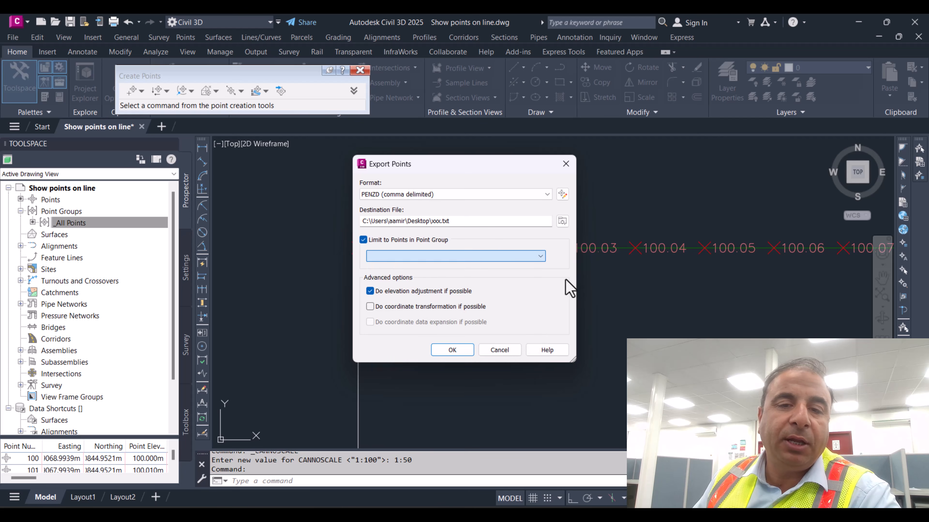
left_click(454, 351)
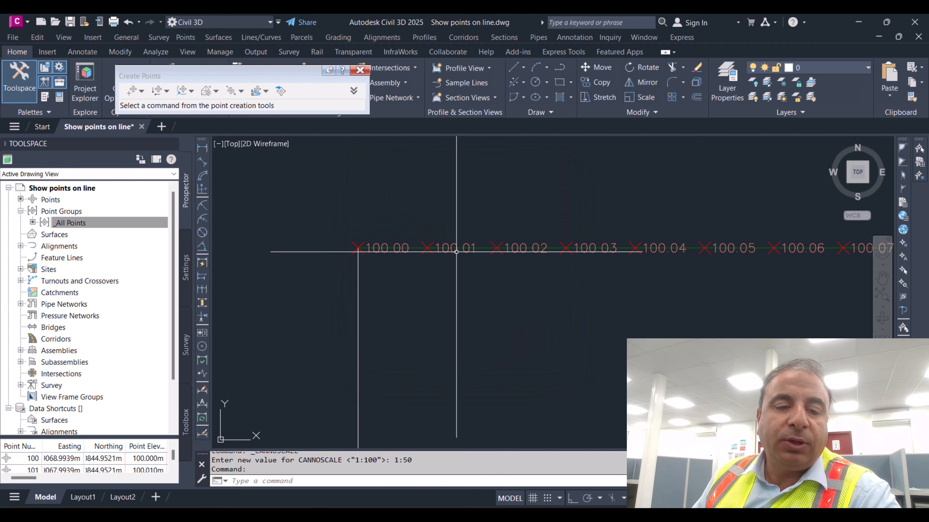
- Switch to the desktop and open the exported xxx.txt file to check the point data
left_click(861, 22)
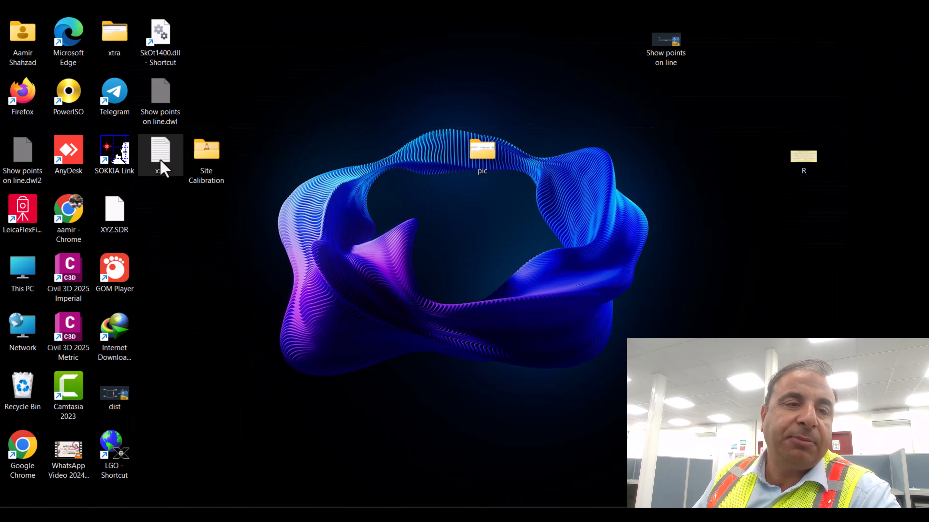
double_click(162, 168)
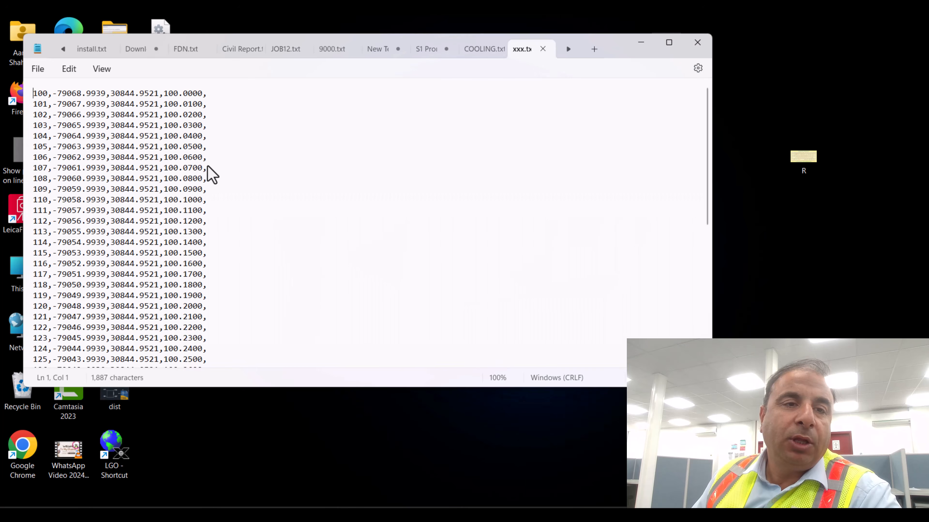